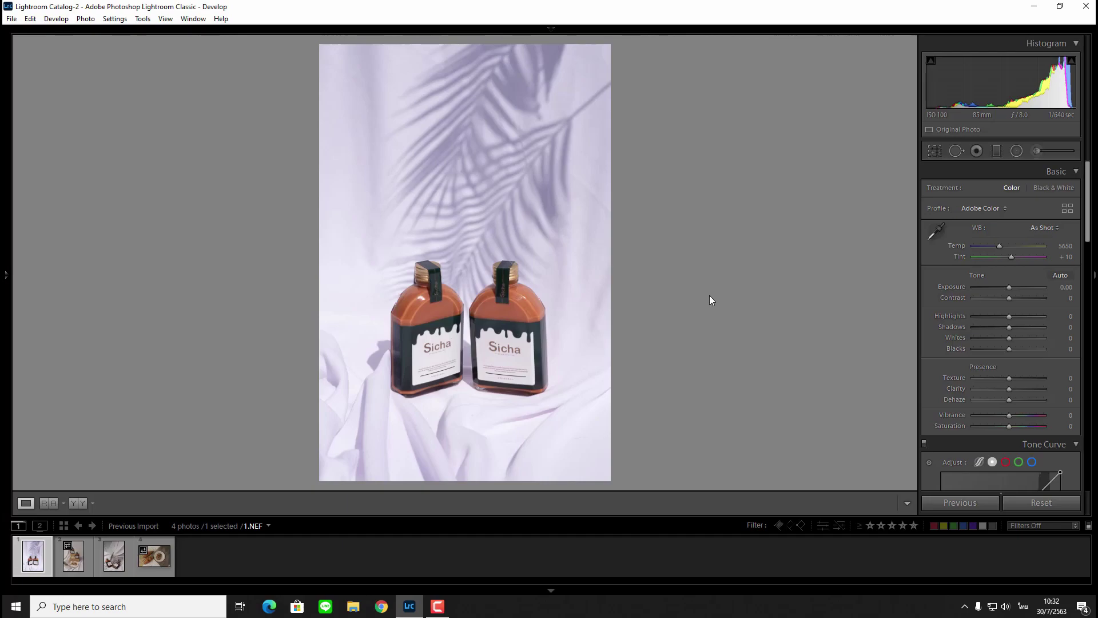
Reveal the Presets list and browse the filmstrip photos 2.NEF, 4.NEF and 3.NEF.
{"action": "left_click", "coordinate": [5, 343]}
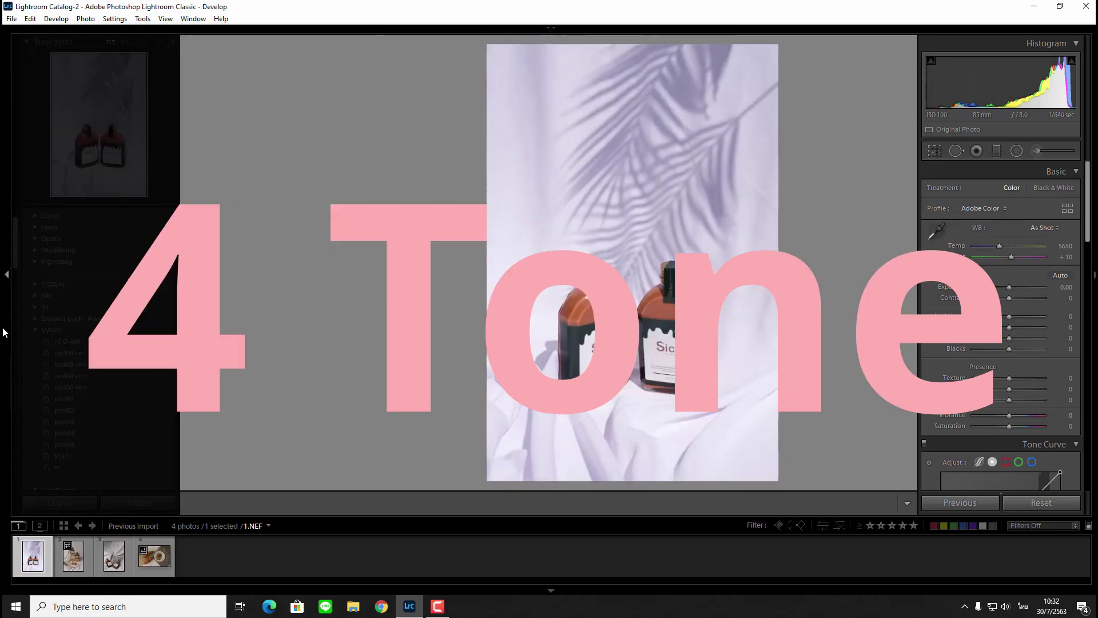
{"action": "left_click", "coordinate": [78, 560]}
{"action": "left_click", "coordinate": [112, 568]}
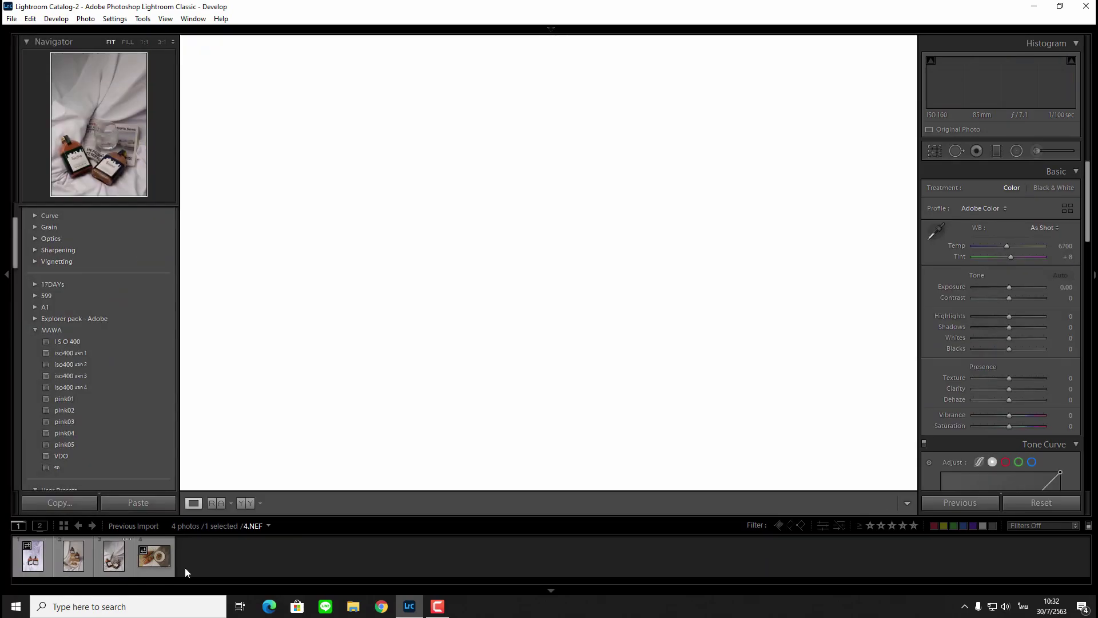
{"action": "left_click", "coordinate": [147, 568]}
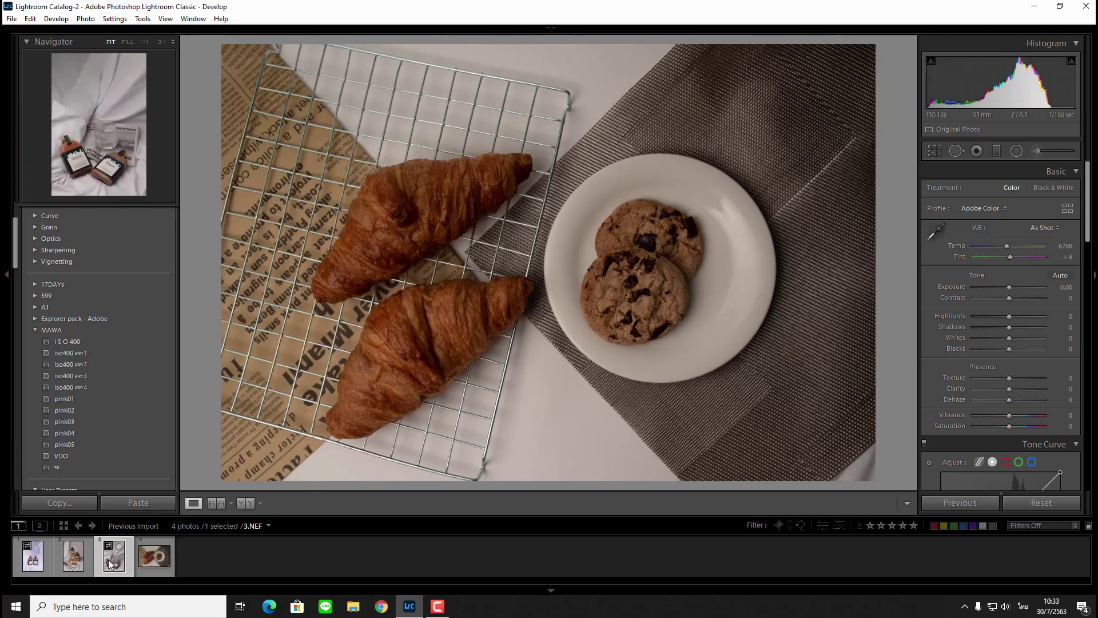
{"action": "left_click", "coordinate": [77, 564]}
{"action": "left_click", "coordinate": [37, 565]}
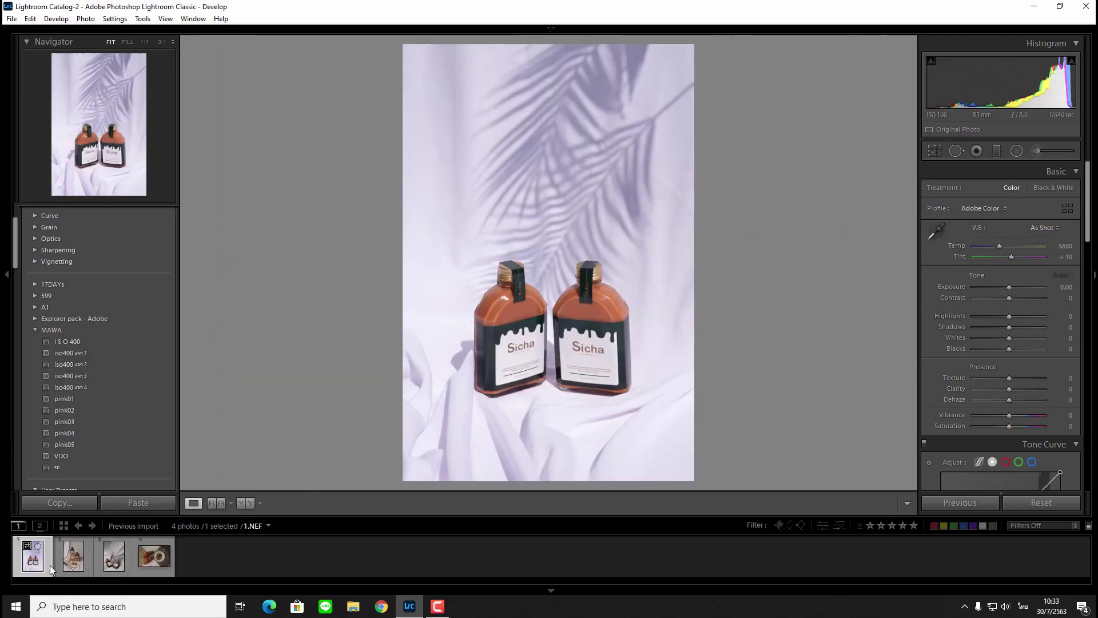
{"action": "left_click", "coordinate": [218, 503]}
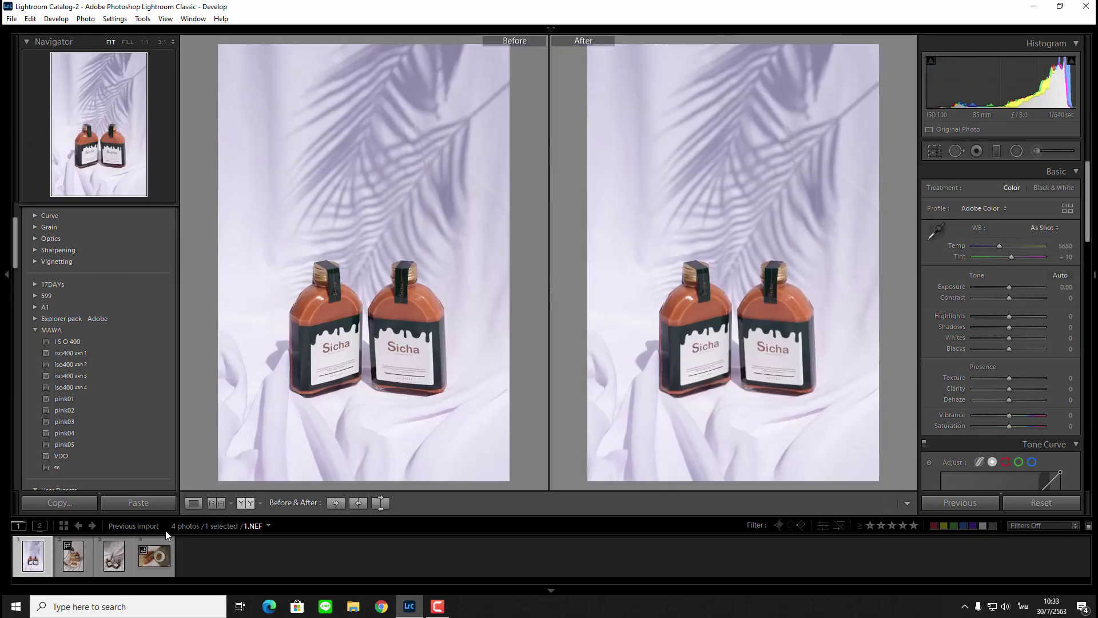
{"action": "left_click", "coordinate": [76, 566]}
{"action": "left_click", "coordinate": [114, 566]}
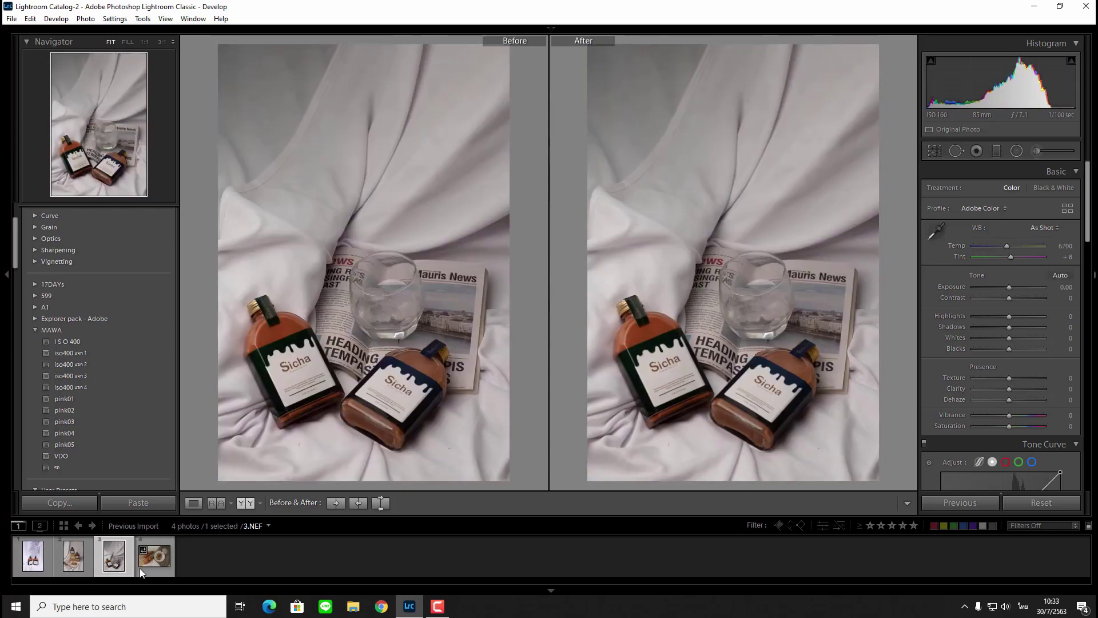
{"action": "left_click", "coordinate": [140, 568]}
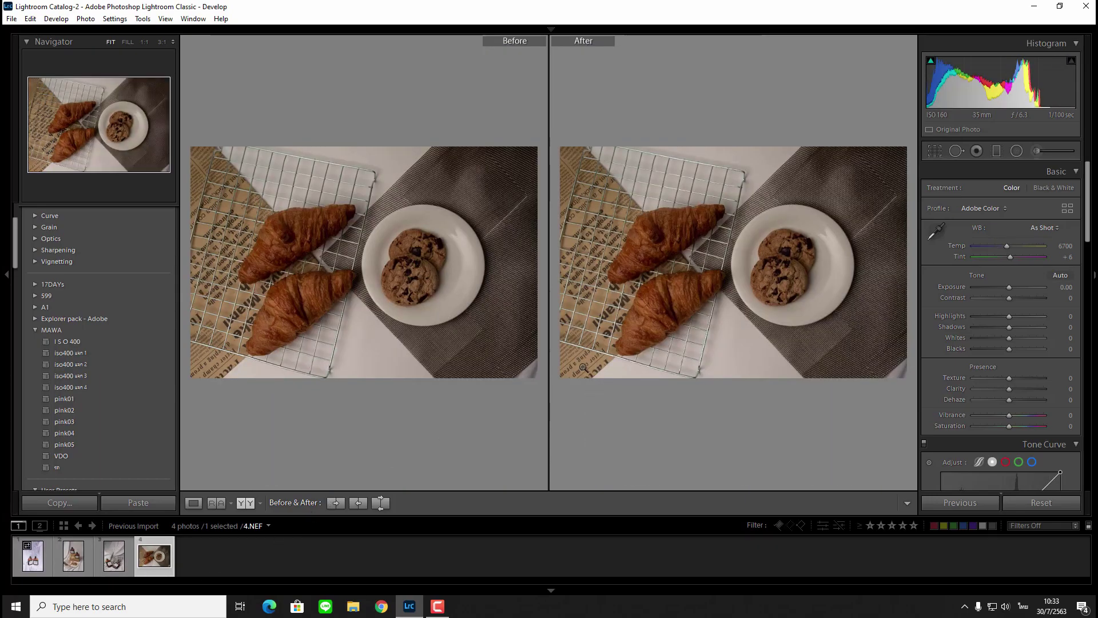
{"action": "left_click", "coordinate": [40, 566]}
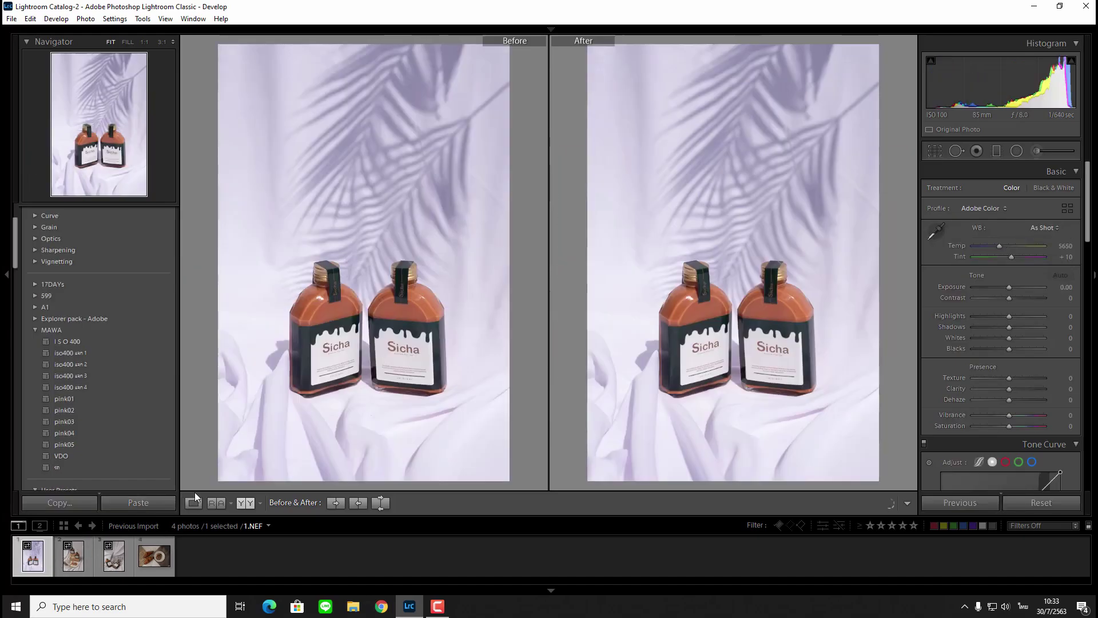
{"action": "left_click", "coordinate": [194, 503]}
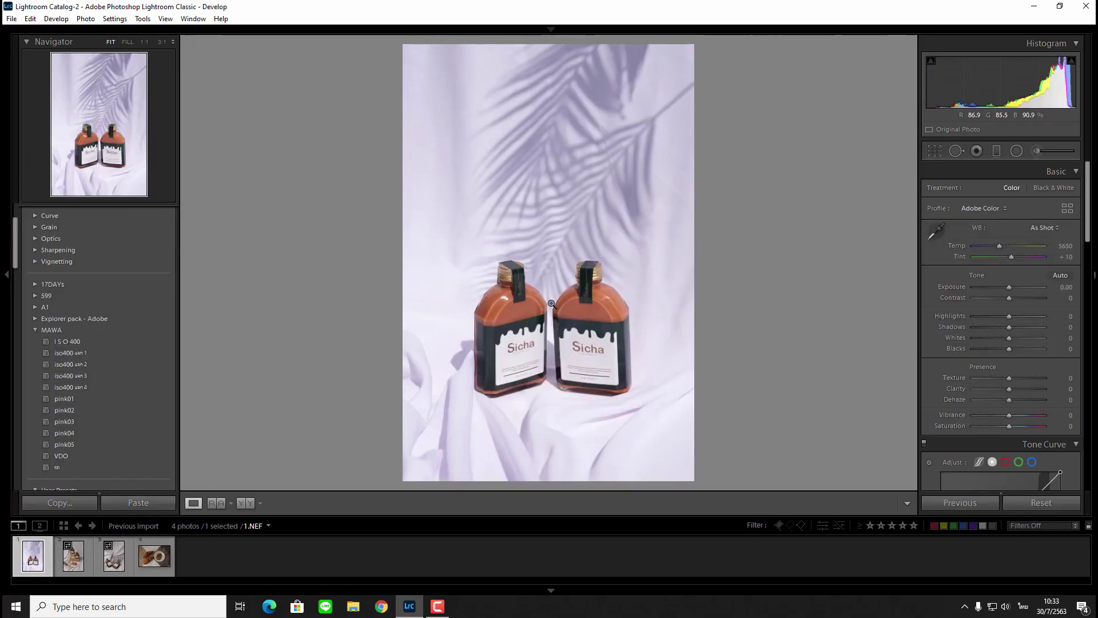
Turn on the Info overlay and browse 2.NEF, 3.NEF and 4.NEF, returning to 1.NEF.
{"action": "key", "text": "alt+shift"}
{"action": "key", "text": "i"}
{"action": "key", "text": "i"}
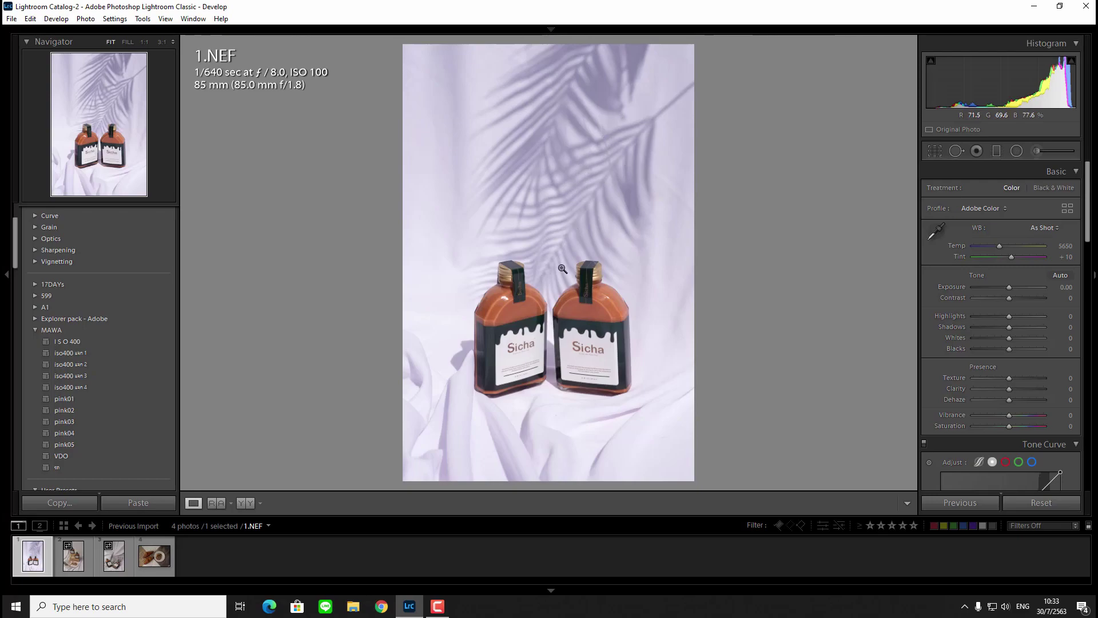
{"action": "left_click", "coordinate": [73, 555]}
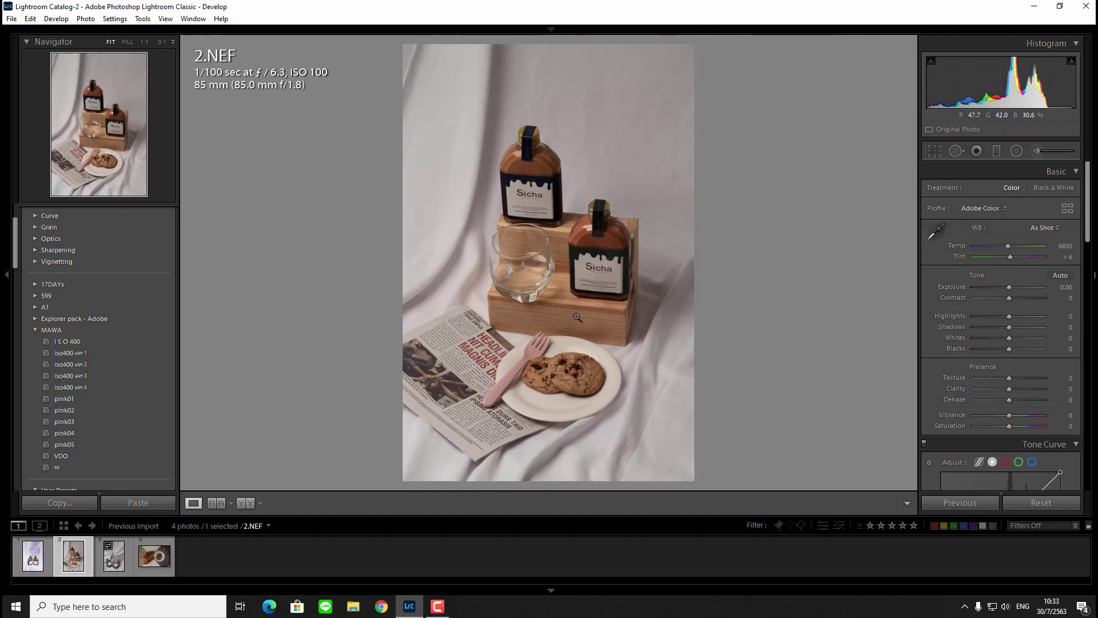
{"action": "key", "text": "Right"}
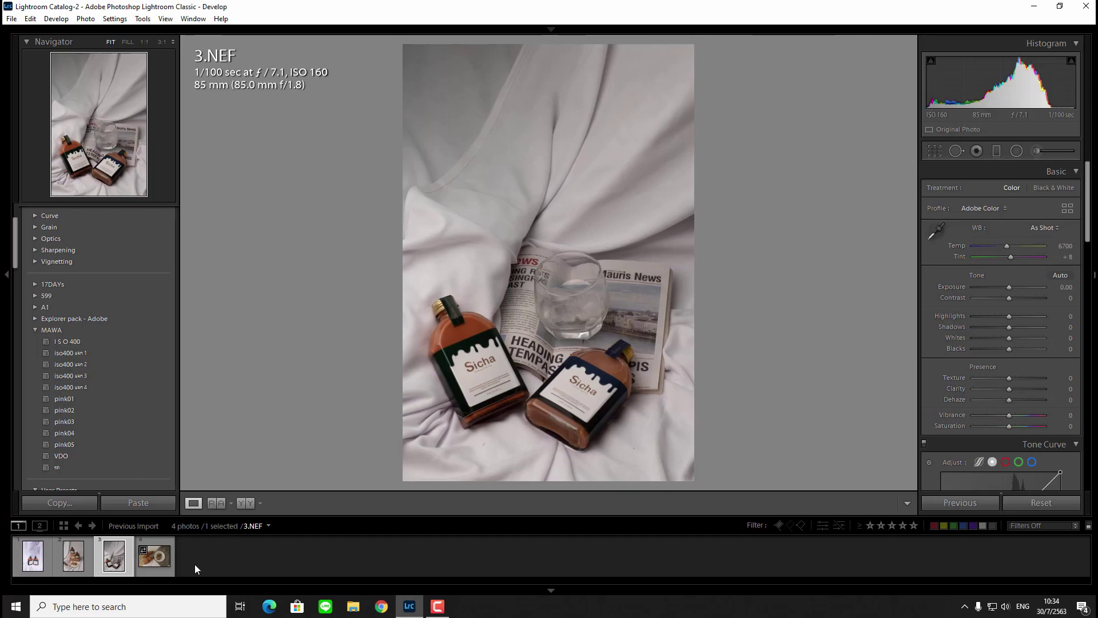
{"action": "left_click", "coordinate": [156, 564]}
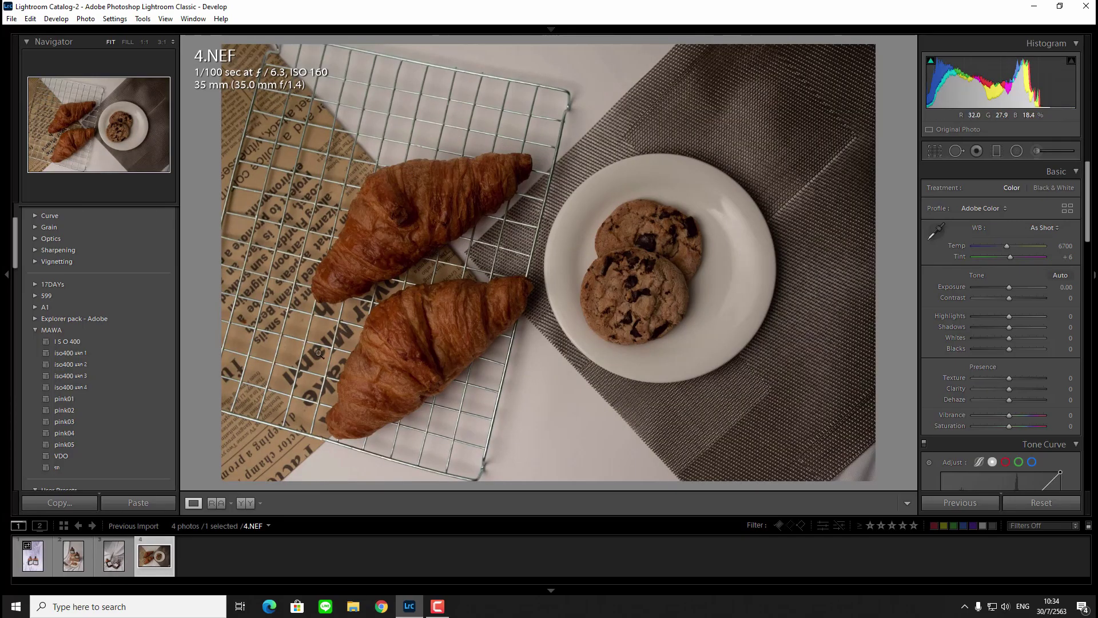
{"action": "left_click", "coordinate": [33, 556]}
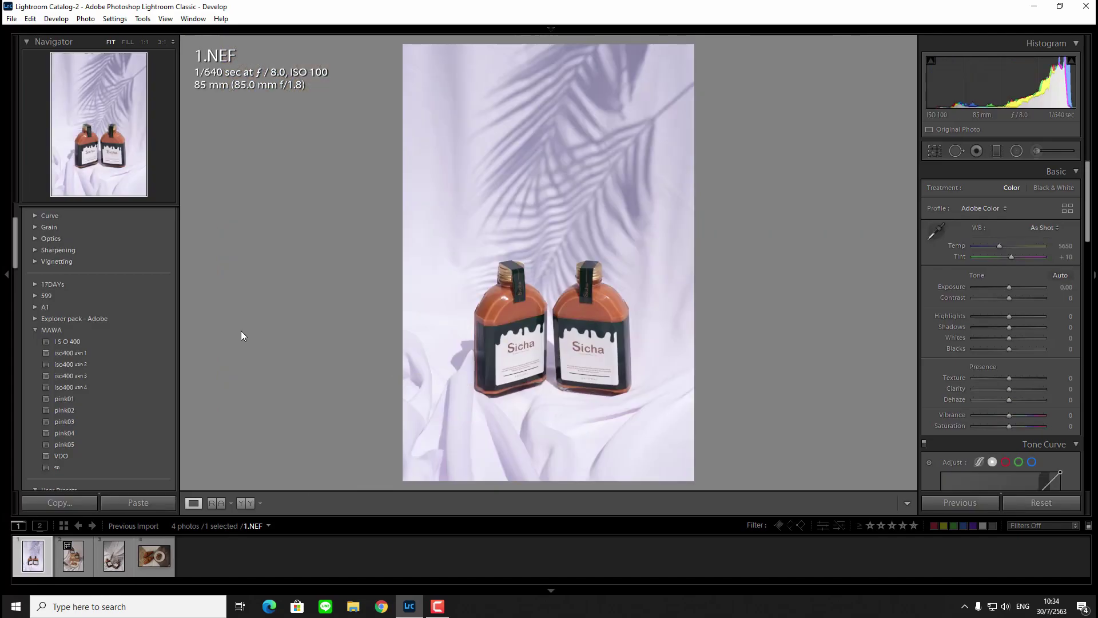
Apply the first iso400 preset to 1.NEF and view it in Before/After layout.
{"action": "left_click", "coordinate": [91, 355]}
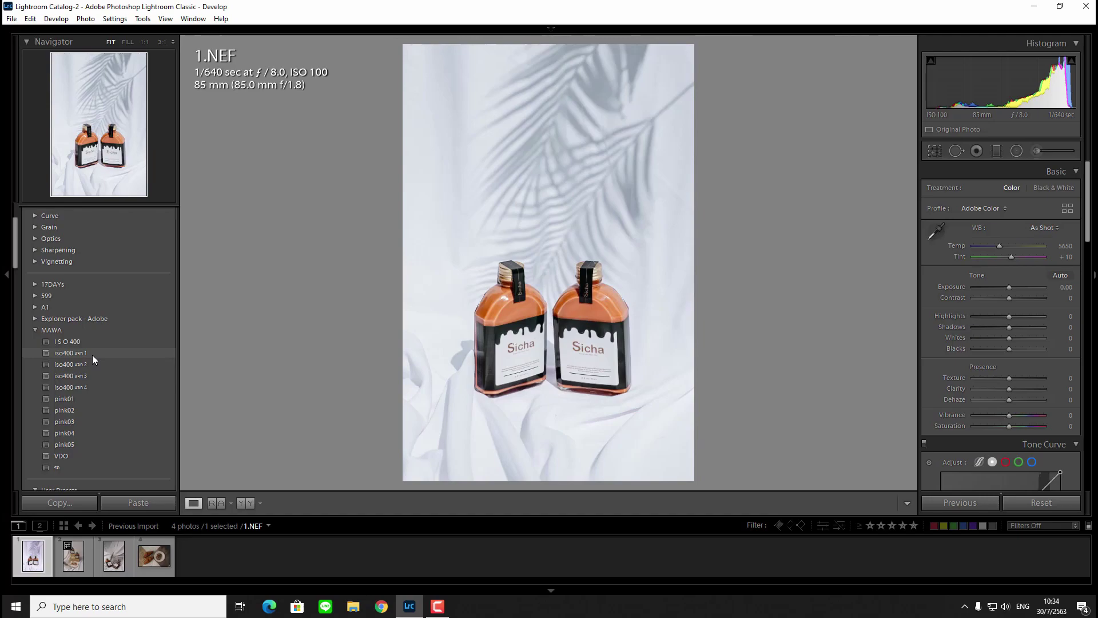
{"action": "left_click", "coordinate": [93, 355]}
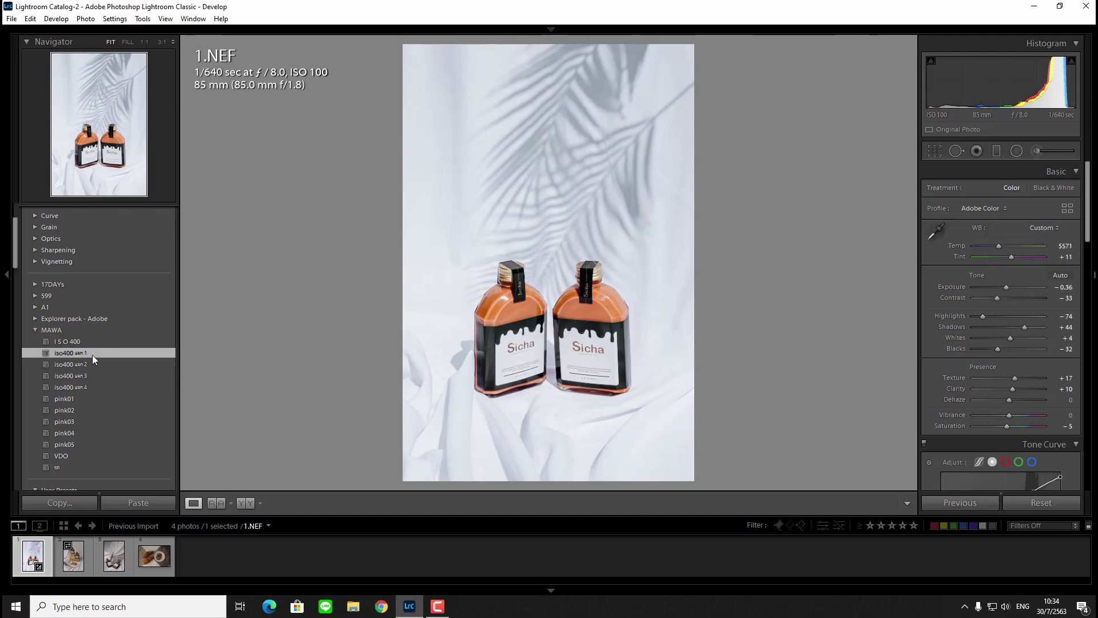
{"action": "left_click", "coordinate": [246, 503]}
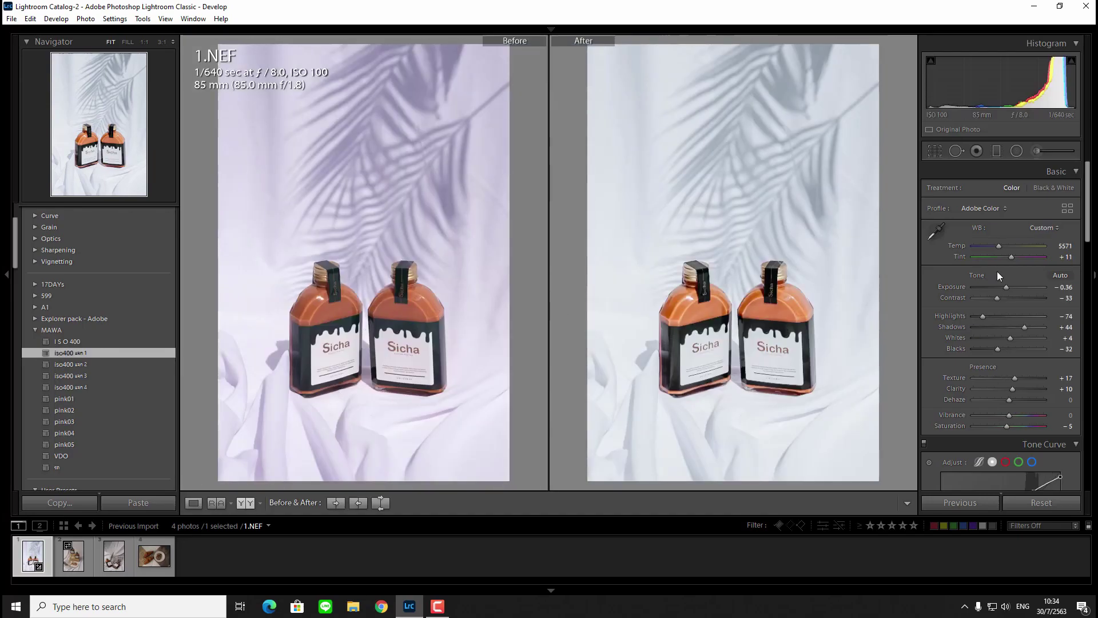
{"action": "left_click_drag", "start_coordinate": [1082, 219], "coordinate": [1082, 267]}
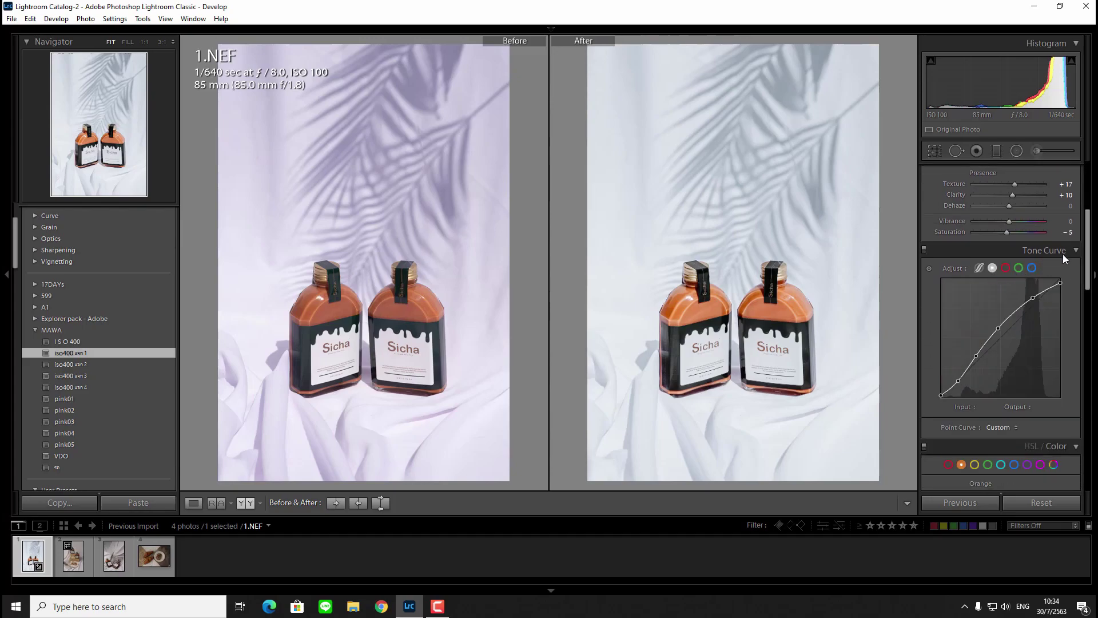
{"action": "left_click", "coordinate": [1093, 257]}
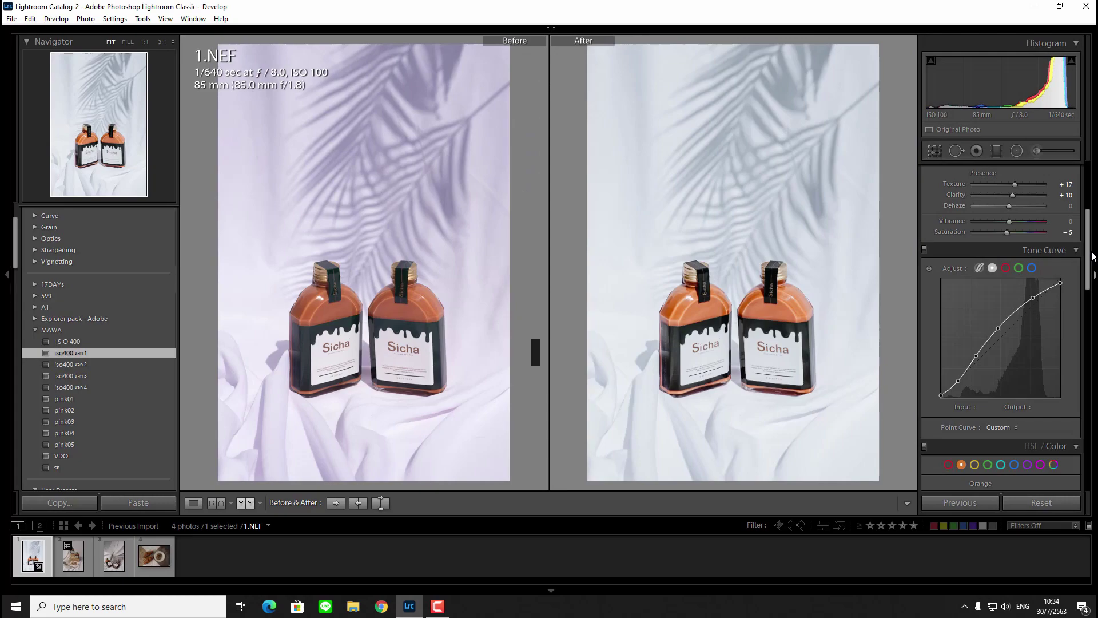
{"action": "mouse_move", "coordinate": [1088, 255]}
{"action": "left_mouse_down"}
{"action": "mouse_move", "coordinate": [1093, 450]}
{"action": "mouse_move", "coordinate": [1089, 214]}
{"action": "left_mouse_up"}
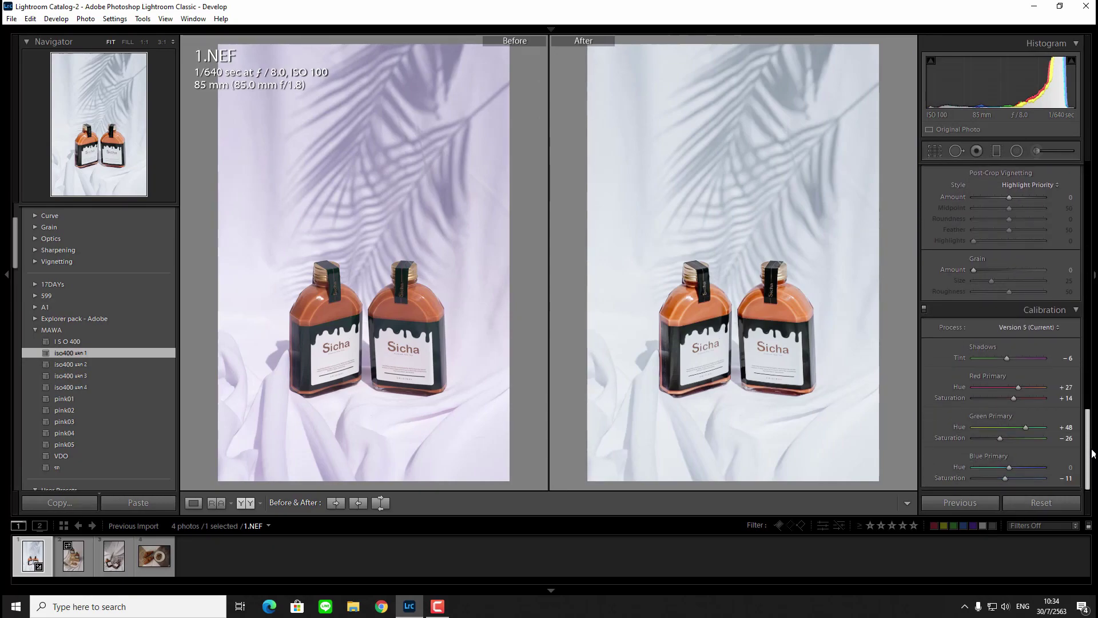
Try iso400 presets 2 through 4, settling on the fourth with Temp warmed to 7203.
{"action": "left_click", "coordinate": [70, 364]}
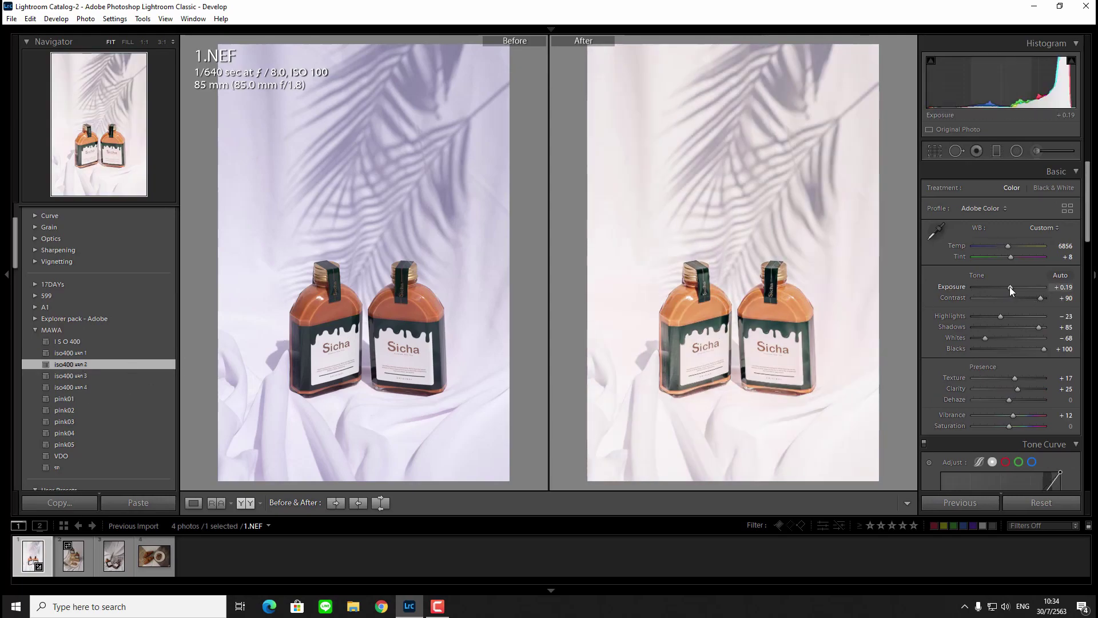
{"action": "left_click_drag", "start_coordinate": [1010, 286], "coordinate": [1007, 286]}
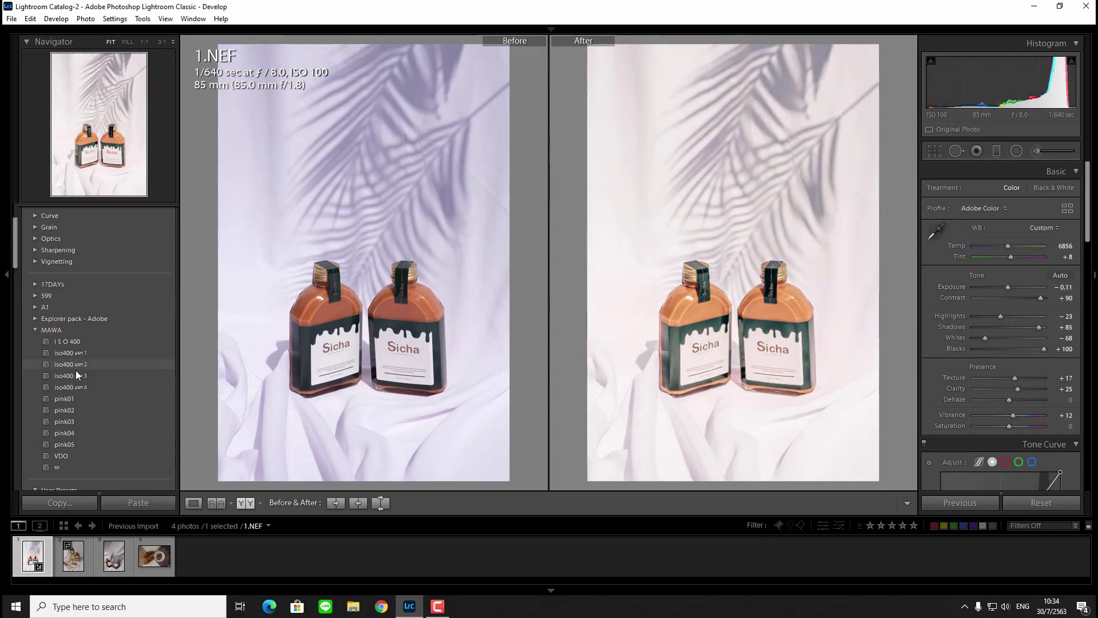
{"action": "left_click", "coordinate": [75, 375]}
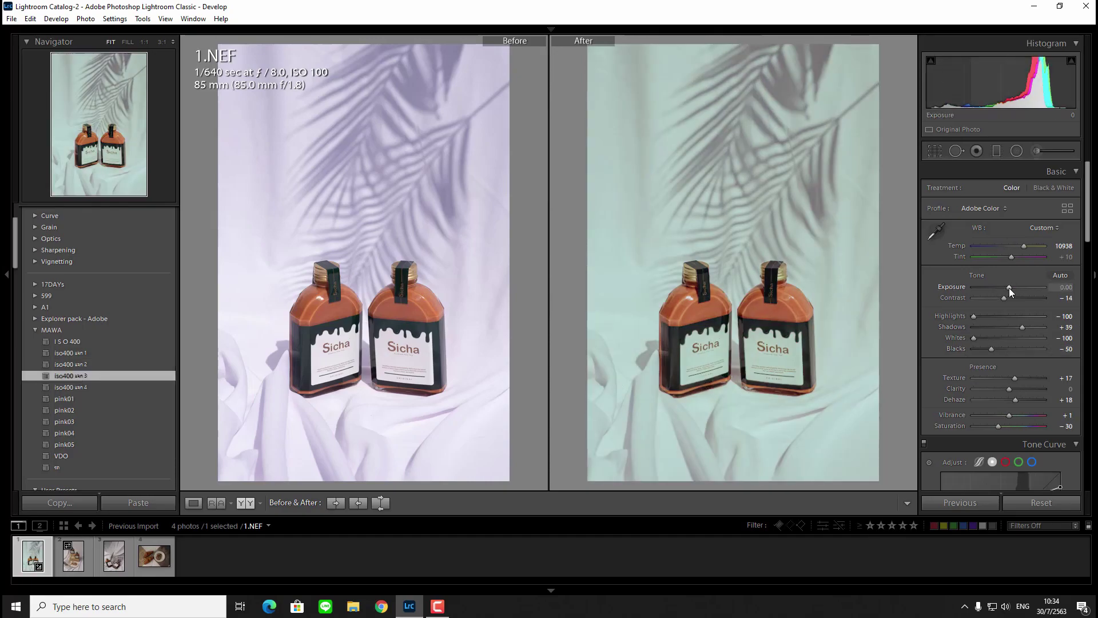
{"action": "left_click", "coordinate": [94, 388]}
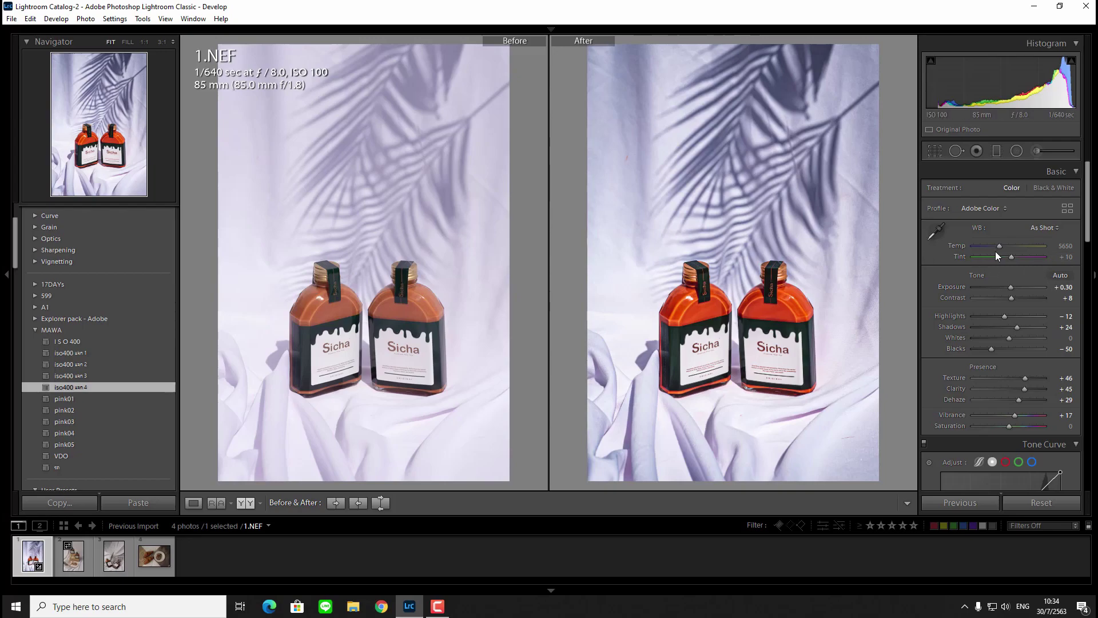
{"action": "mouse_move", "coordinate": [999, 246]}
{"action": "left_mouse_down"}
{"action": "mouse_move", "coordinate": [996, 263]}
{"action": "mouse_move", "coordinate": [1010, 246]}
{"action": "left_mouse_up"}
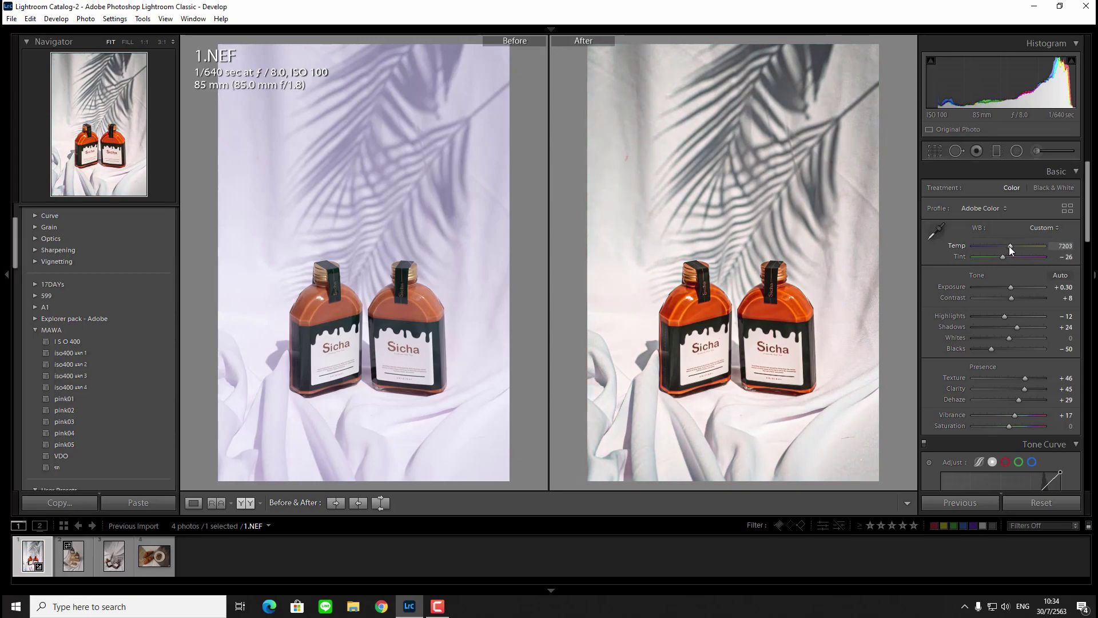
Try iso400 presets 1 through 4 on 2.NEF, ending on the fourth.
{"action": "left_click", "coordinate": [73, 555]}
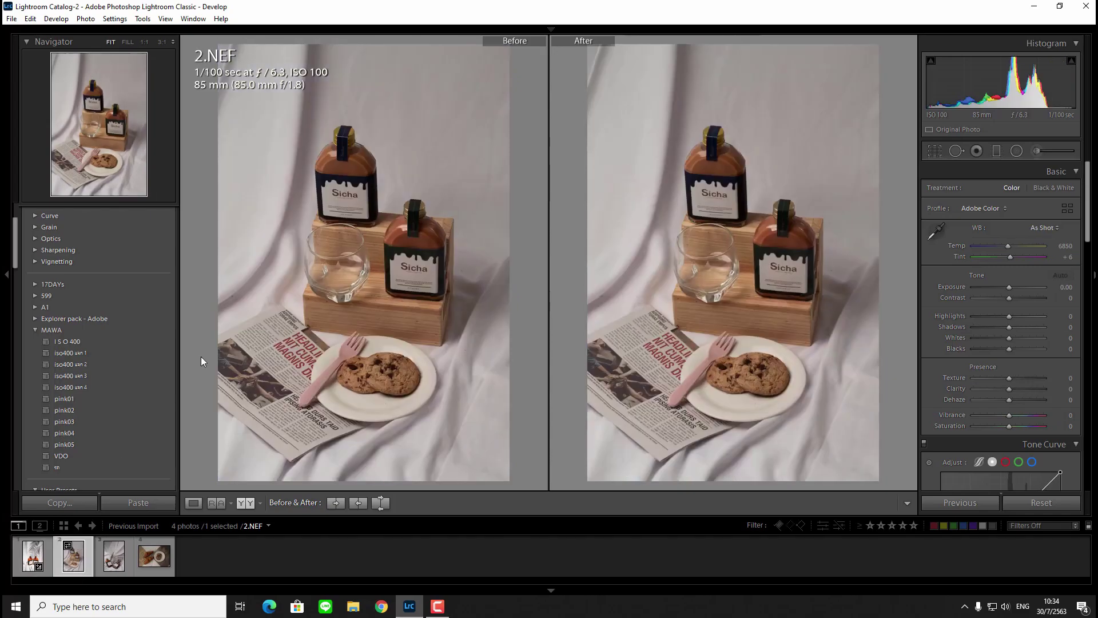
{"action": "left_click", "coordinate": [79, 352]}
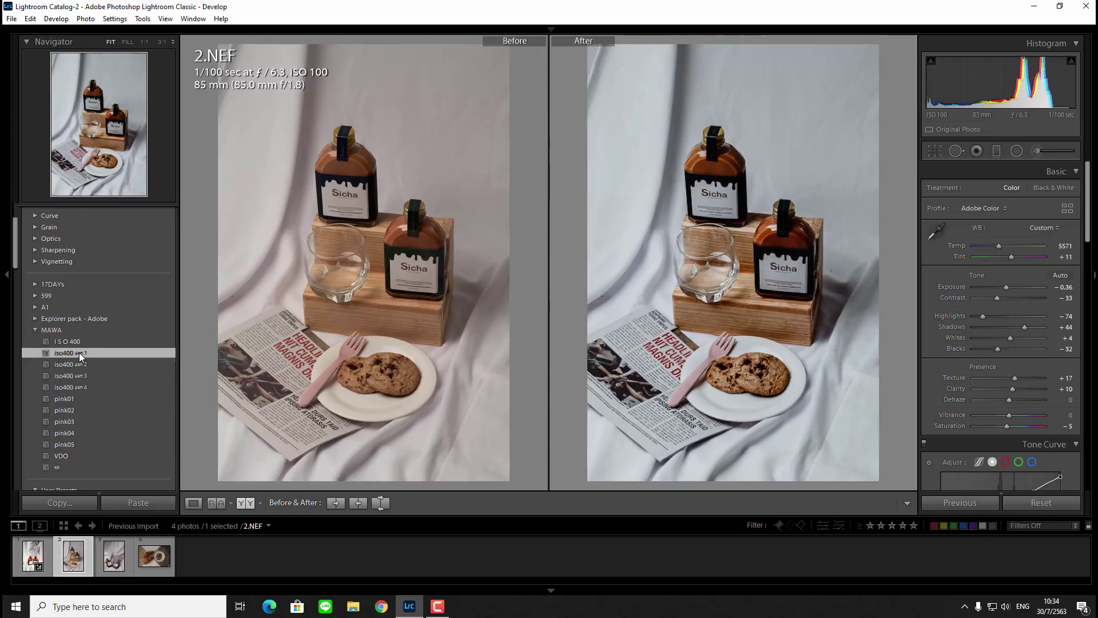
{"action": "left_click", "coordinate": [79, 362]}
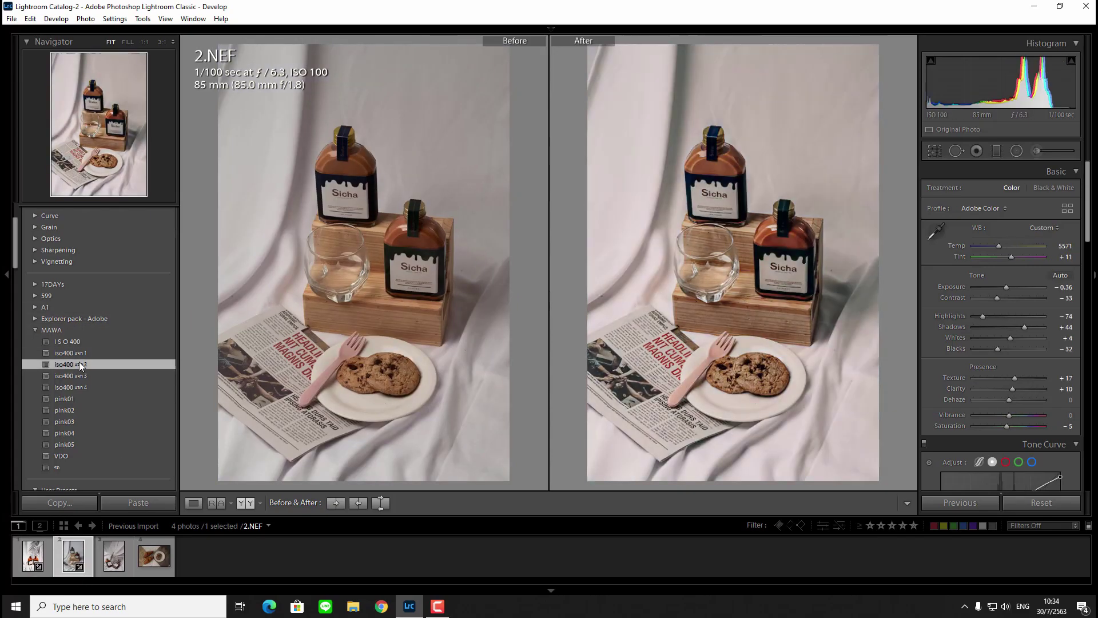
{"action": "left_click", "coordinate": [80, 375]}
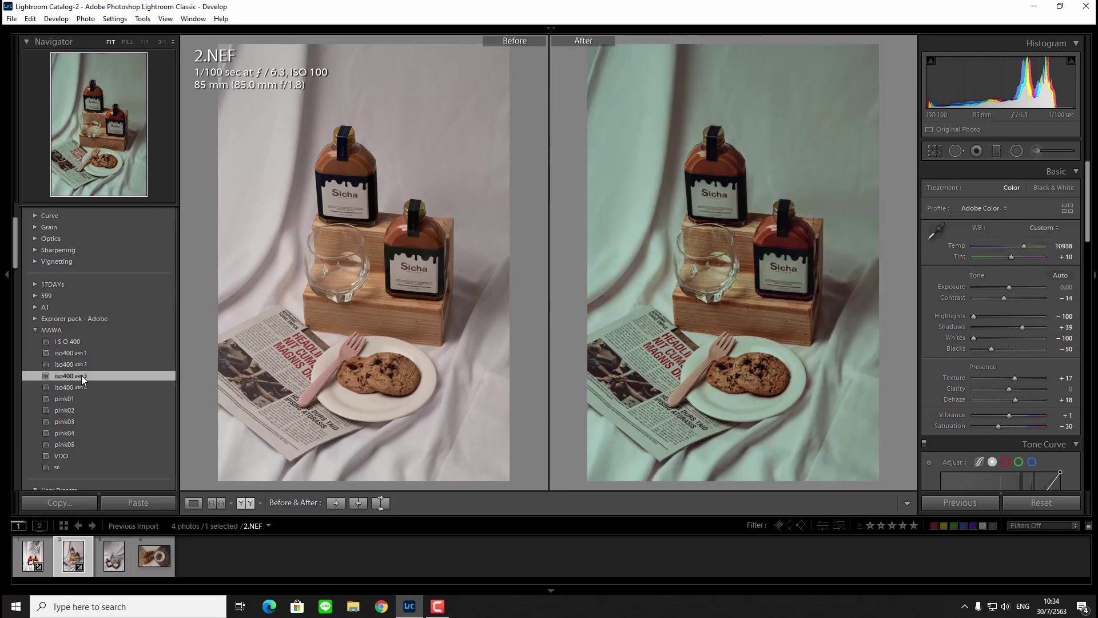
{"action": "left_click", "coordinate": [82, 384]}
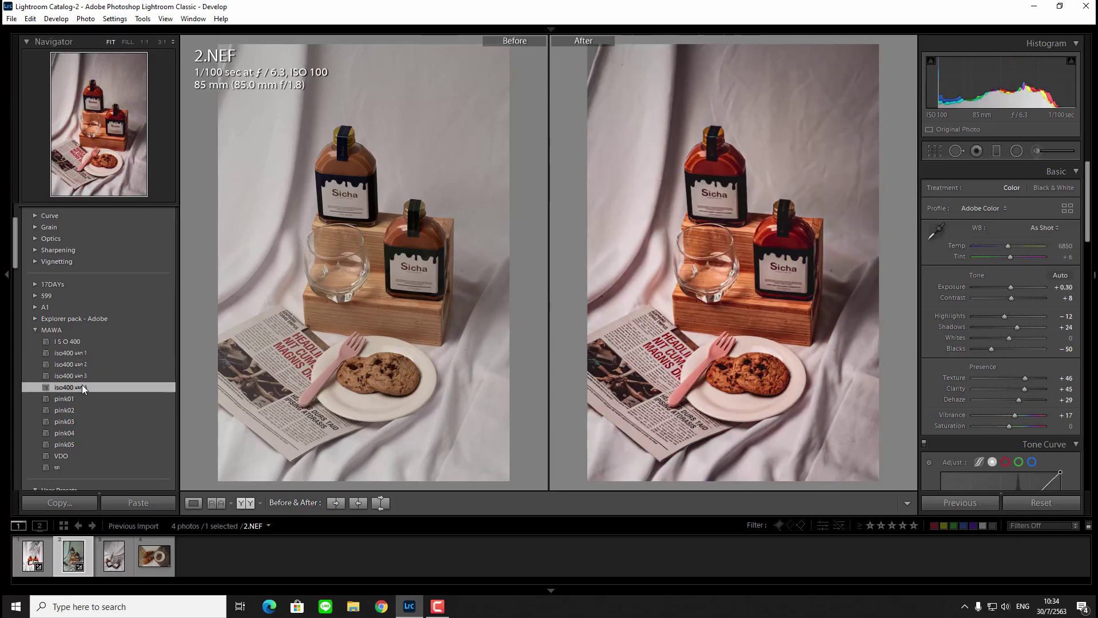
Try iso400 แสง 1 through แสง 4 on 3.NEF, ending on แสง 4.
{"action": "left_click", "coordinate": [111, 564]}
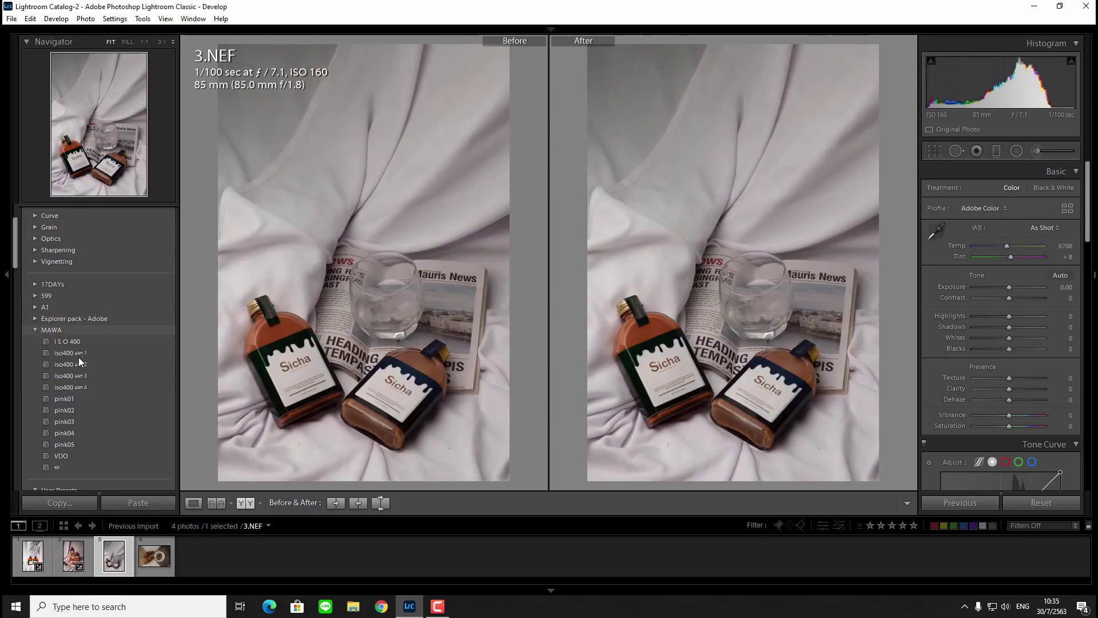
{"action": "left_click", "coordinate": [78, 357]}
{"action": "left_click", "coordinate": [77, 367]}
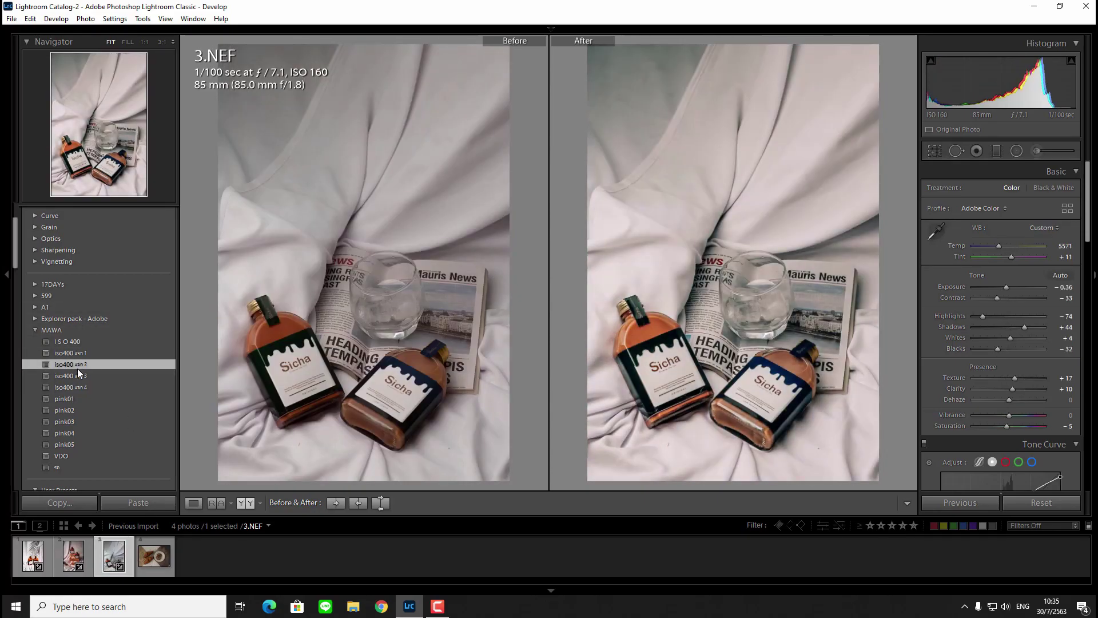
{"action": "left_click", "coordinate": [77, 379]}
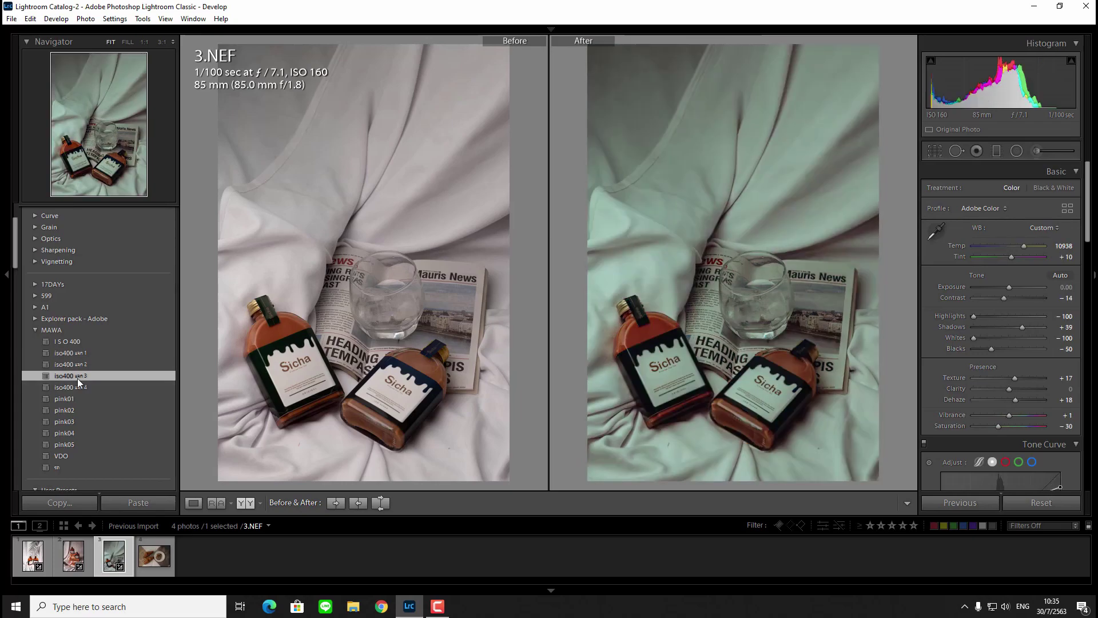
{"action": "left_click", "coordinate": [77, 384]}
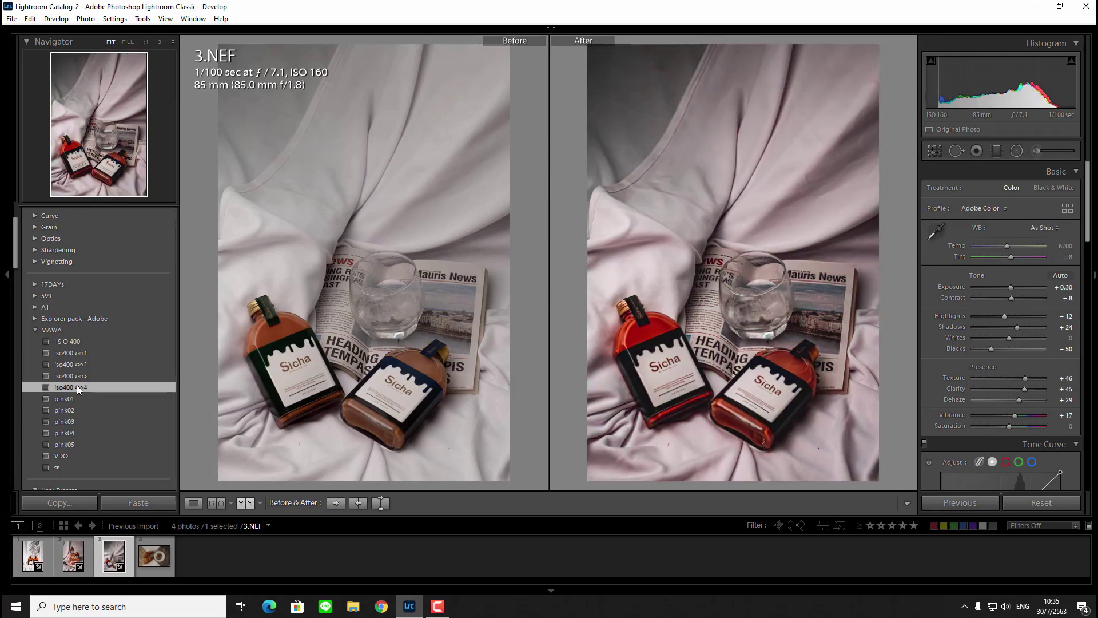
On croissant photo 4.NEF, try iso400 แสง 4, แสง 3 and then แสง 1.
{"action": "left_click", "coordinate": [156, 557]}
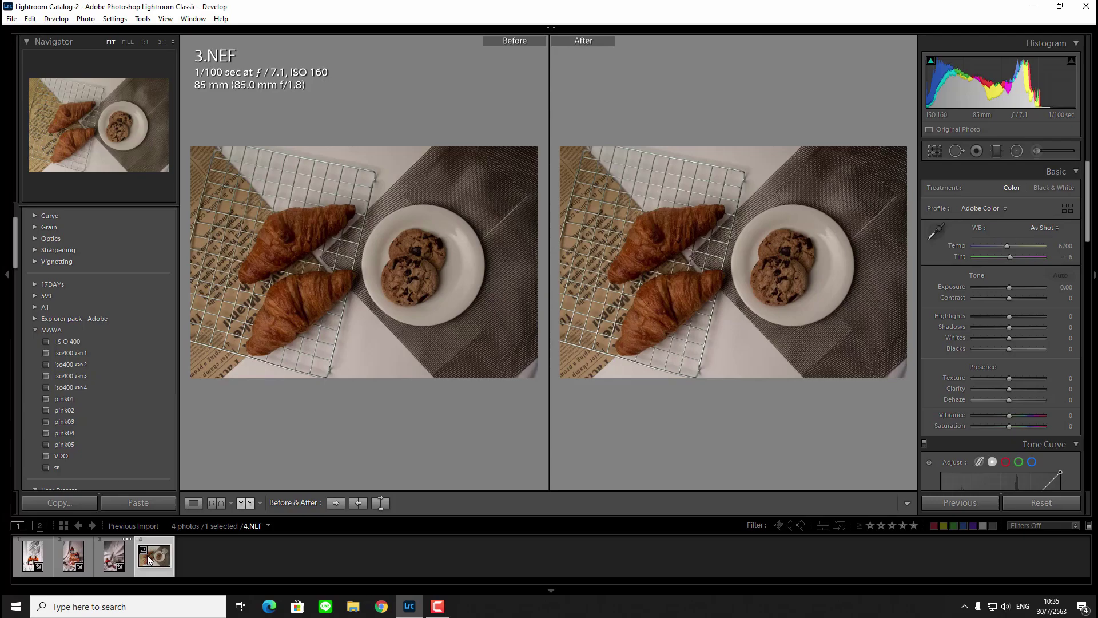
{"action": "left_click", "coordinate": [68, 389]}
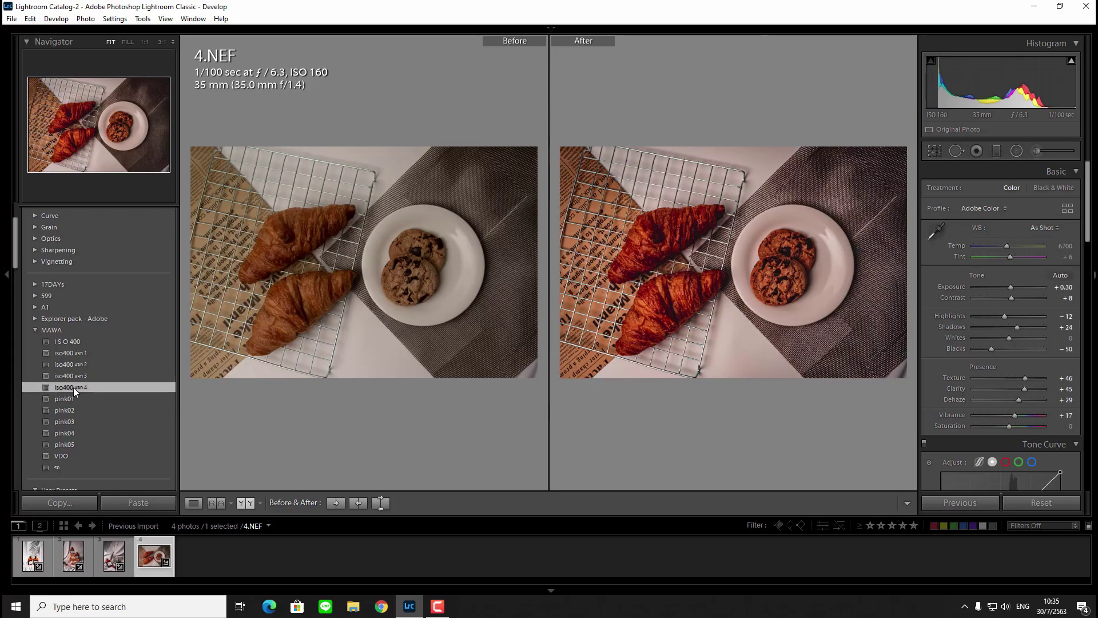
{"action": "left_click", "coordinate": [88, 377]}
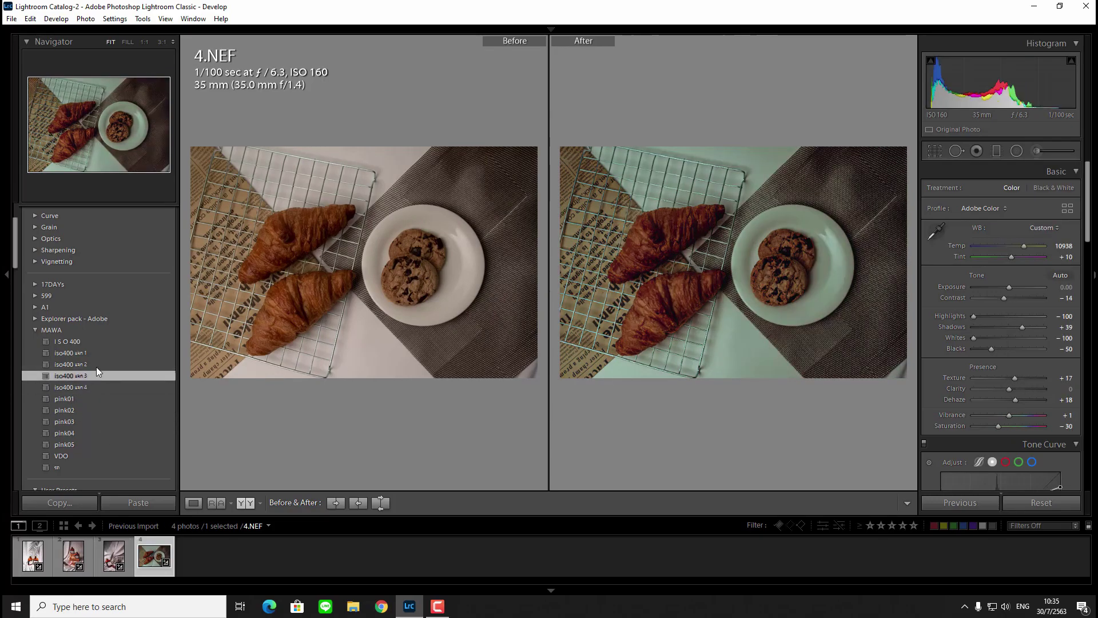
{"action": "left_click", "coordinate": [102, 353]}
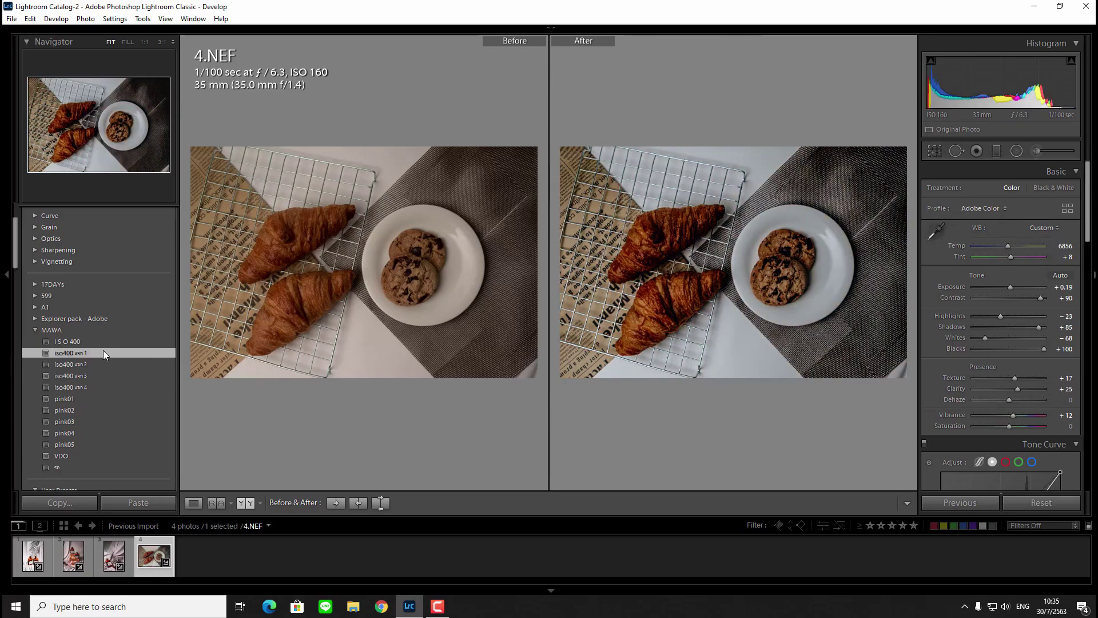
Apply iso400 แสง 1 to 1.NEF, then show 2.NEF alone in Loupe view.
{"action": "left_click", "coordinate": [33, 563]}
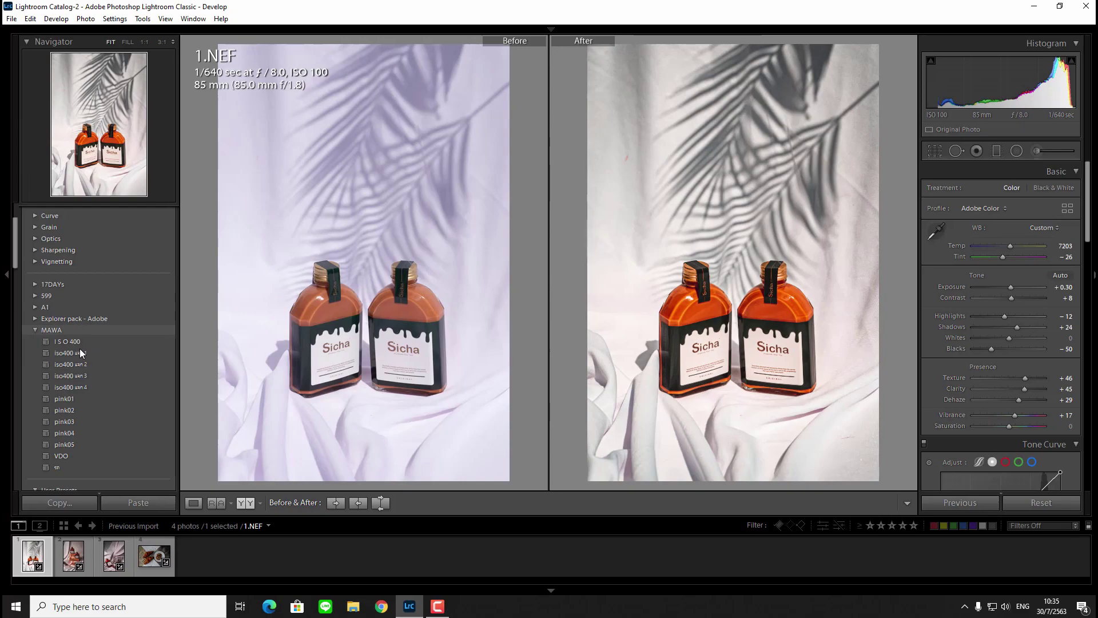
{"action": "left_click", "coordinate": [80, 353]}
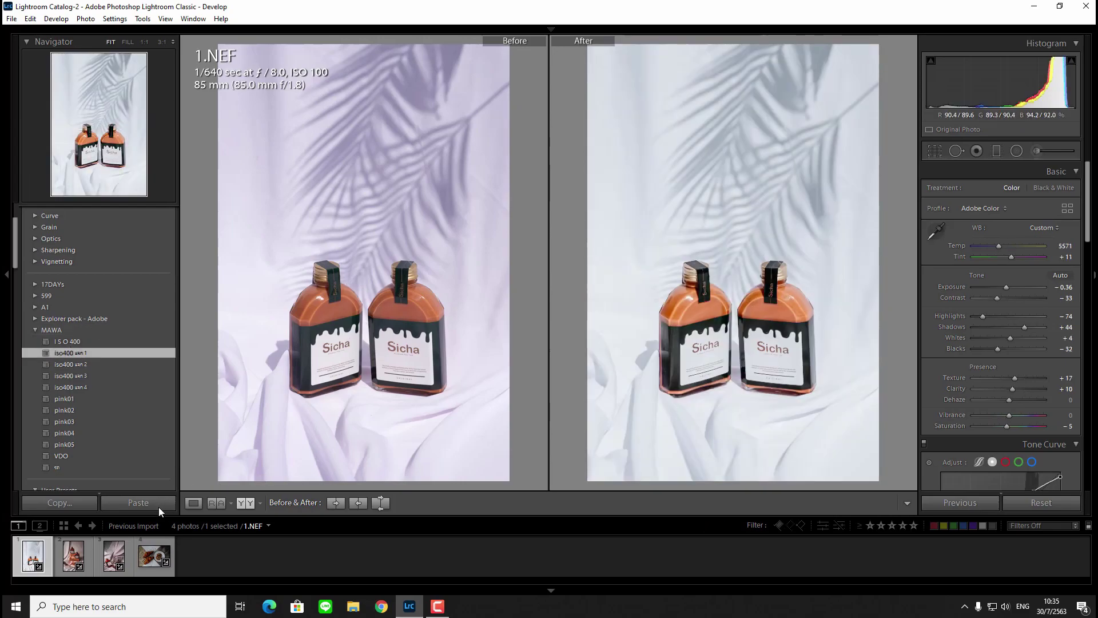
{"action": "left_click", "coordinate": [194, 502]}
{"action": "left_click", "coordinate": [74, 556]}
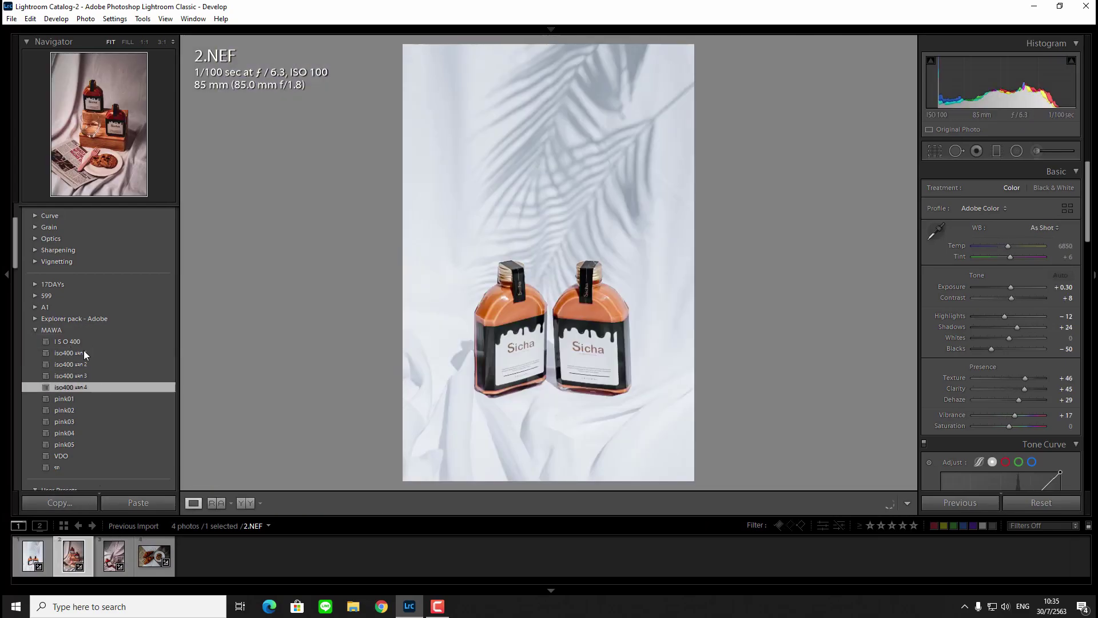
Apply iso400 แสง 2 to 2.NEF and try iso400 แสง 3 on 3.NEF.
{"action": "left_click", "coordinate": [86, 364]}
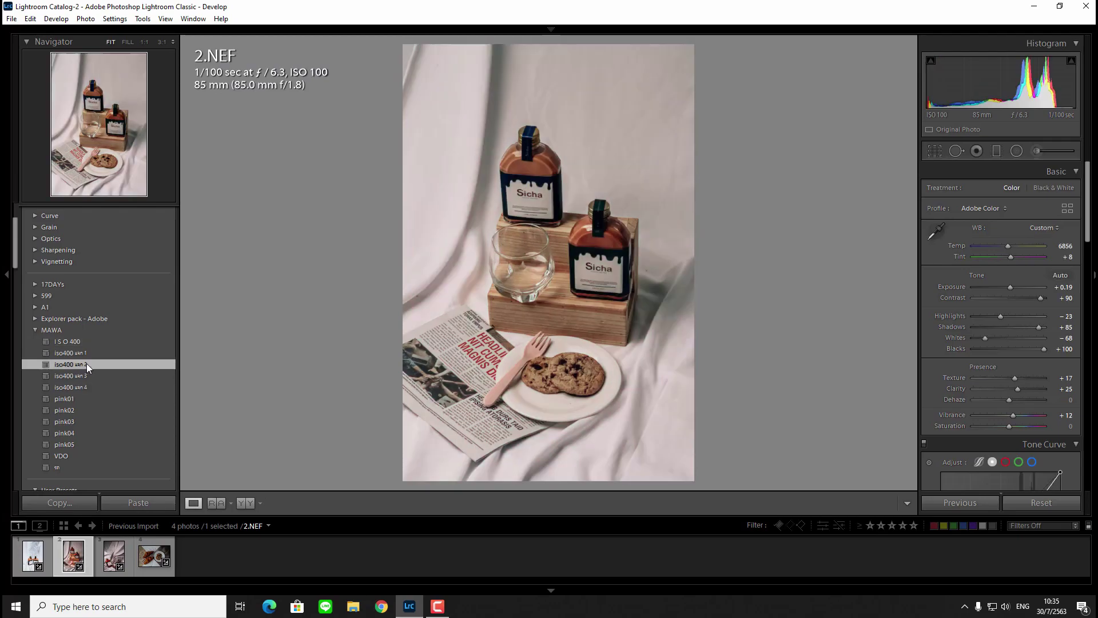
{"action": "left_click", "coordinate": [114, 555]}
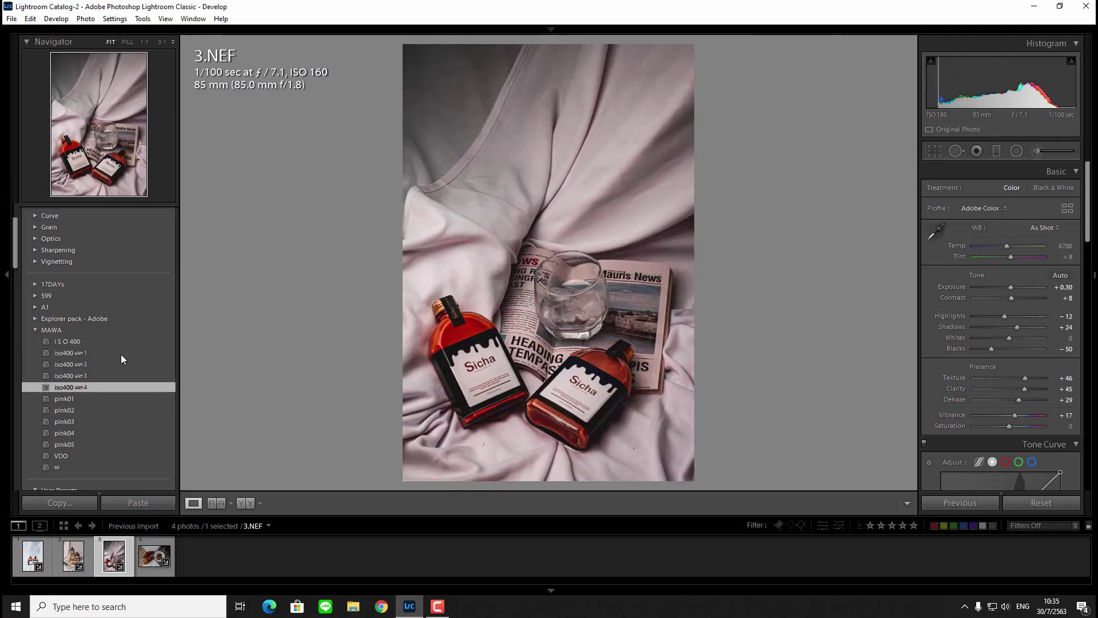
{"action": "left_click", "coordinate": [85, 375]}
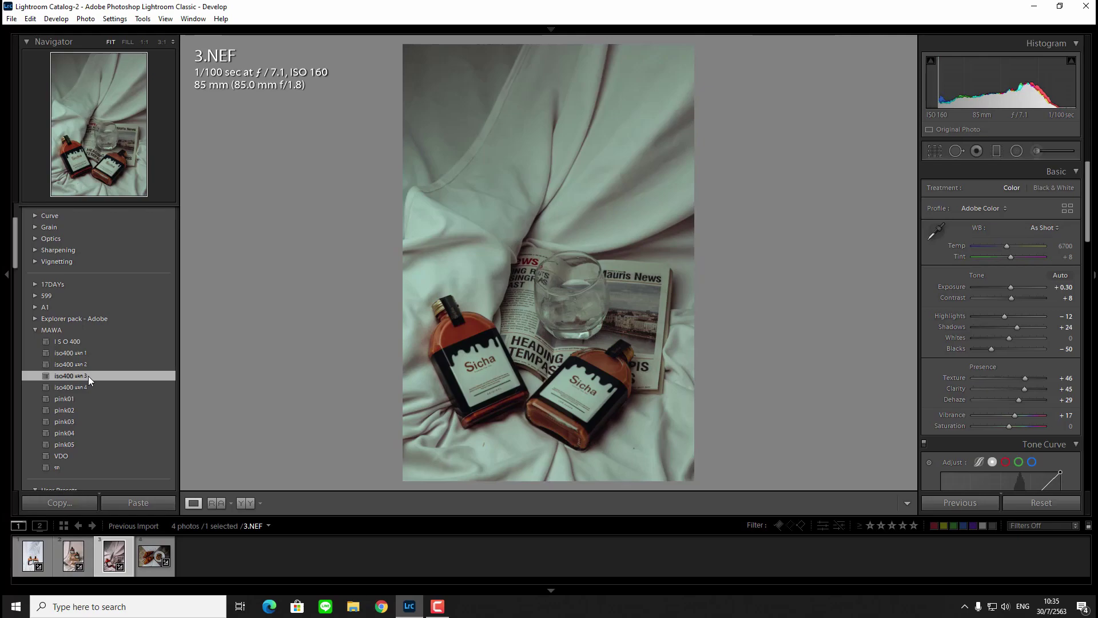
Apply iso400 แสง 4 to 4.NEF with Dehaze and Vibrance reset to 0, left panel hidden.
{"action": "left_click", "coordinate": [152, 558]}
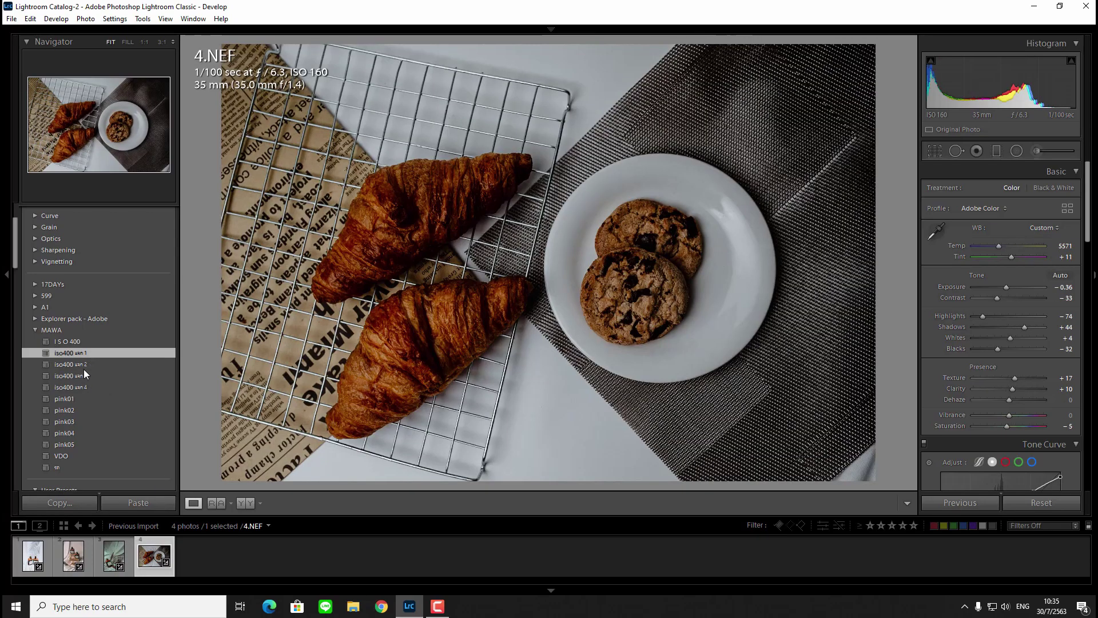
{"action": "left_click", "coordinate": [77, 387]}
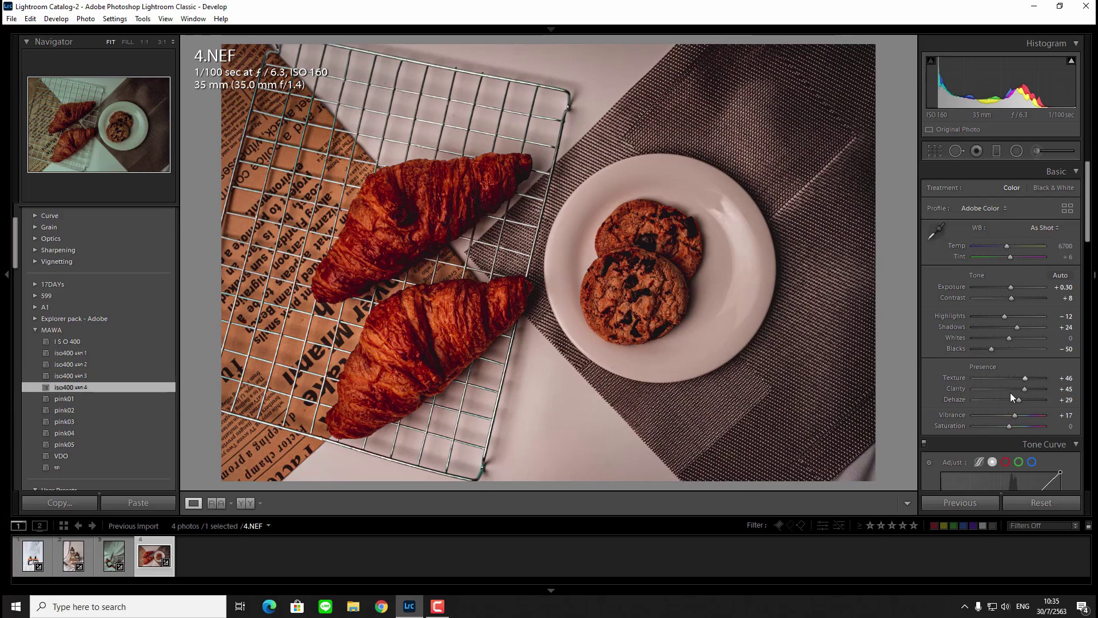
{"action": "double_click", "coordinate": [960, 399]}
{"action": "double_click", "coordinate": [962, 414]}
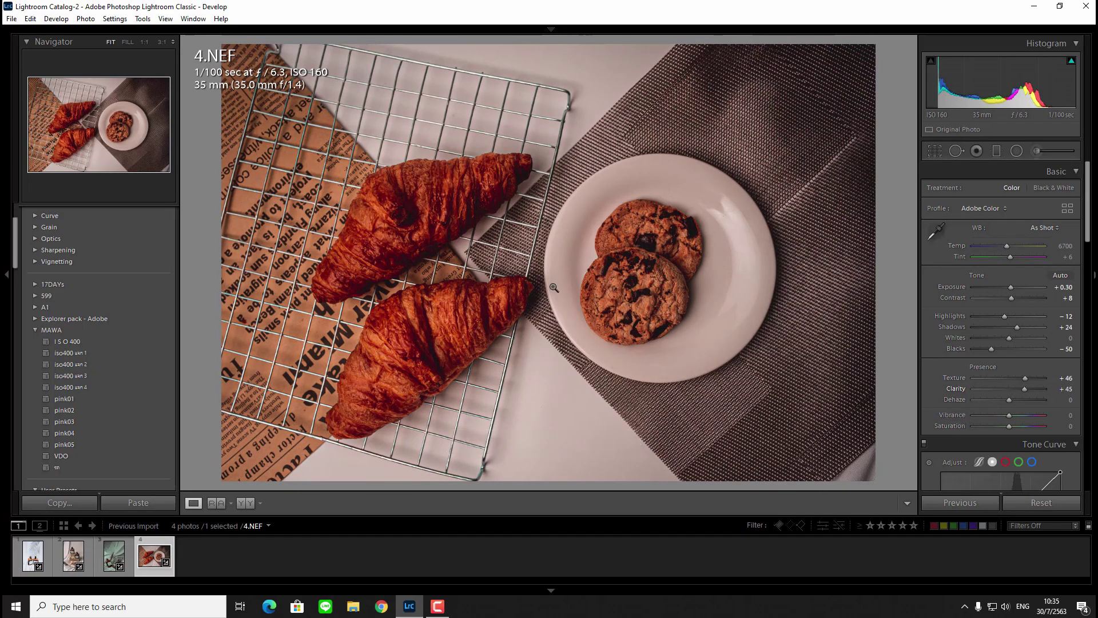
{"action": "left_click", "coordinate": [5, 380]}
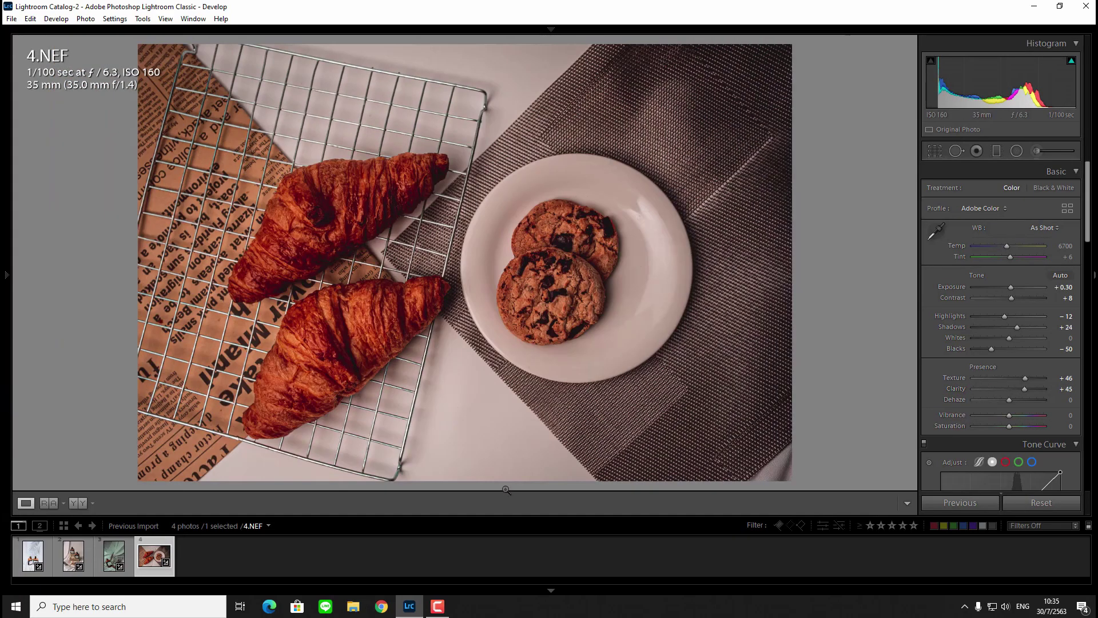
Switch to Before/After view and compare 3.NEF, 2.NEF and then 1.NEF.
{"action": "left_click", "coordinate": [80, 503]}
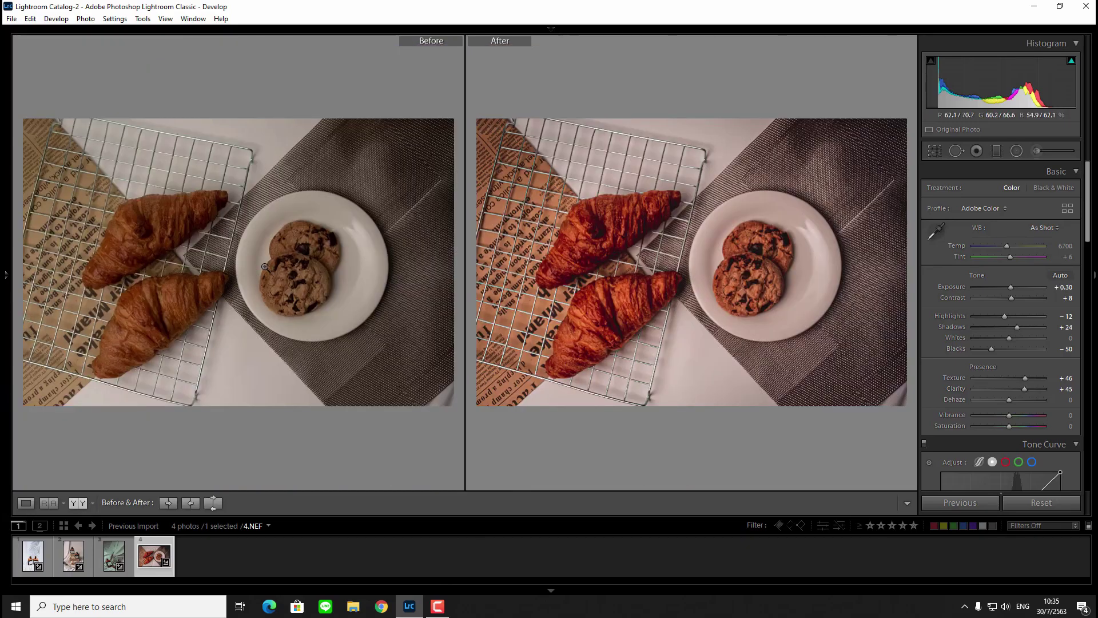
{"action": "left_click", "coordinate": [111, 562]}
{"action": "left_click", "coordinate": [74, 555]}
{"action": "scroll", "coordinate": [1086, 229], "scroll_direction": "down", "scroll_amount": 1}
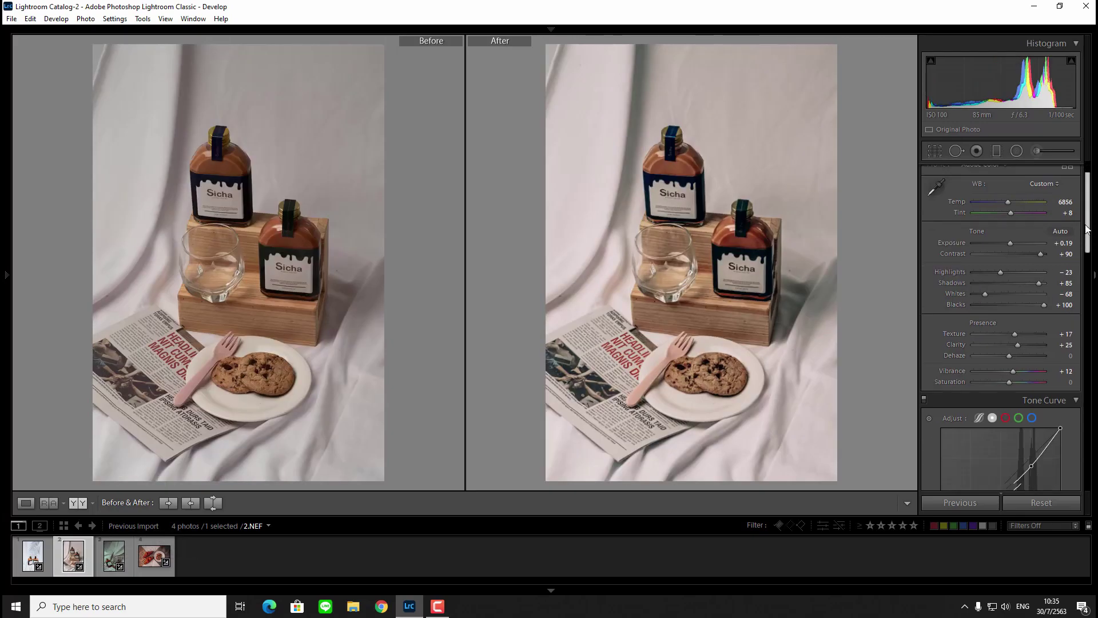
{"action": "scroll", "coordinate": [1086, 229], "scroll_direction": "down", "scroll_amount": 5}
{"action": "scroll", "coordinate": [1086, 229], "scroll_direction": "up", "scroll_amount": 2}
{"action": "scroll", "coordinate": [1086, 229], "scroll_direction": "down", "scroll_amount": 1}
{"action": "scroll", "coordinate": [1092, 222], "scroll_direction": "up", "scroll_amount": 3}
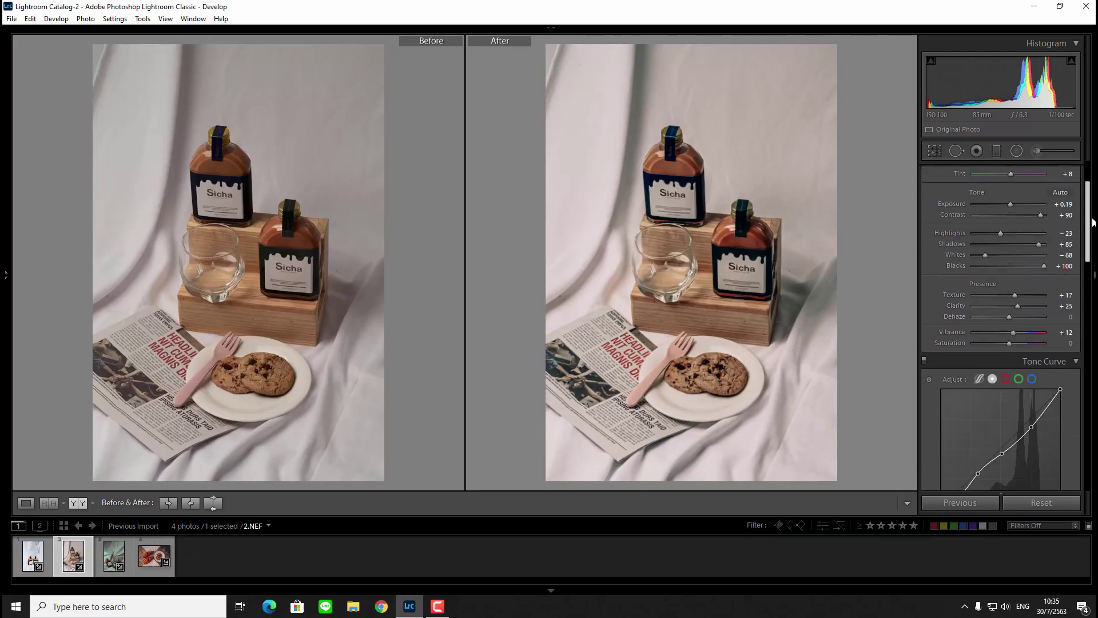
{"action": "scroll", "coordinate": [1093, 222], "scroll_direction": "up", "scroll_amount": 3}
{"action": "left_click", "coordinate": [51, 557]}
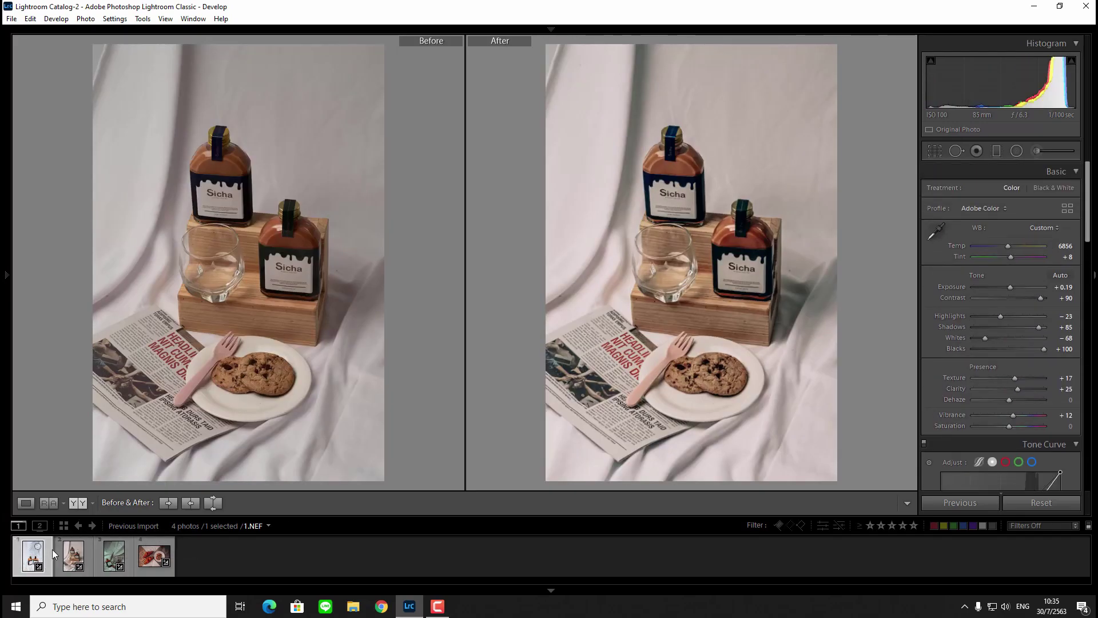
{"action": "scroll", "coordinate": [1034, 324], "scroll_direction": "down", "scroll_amount": 3}
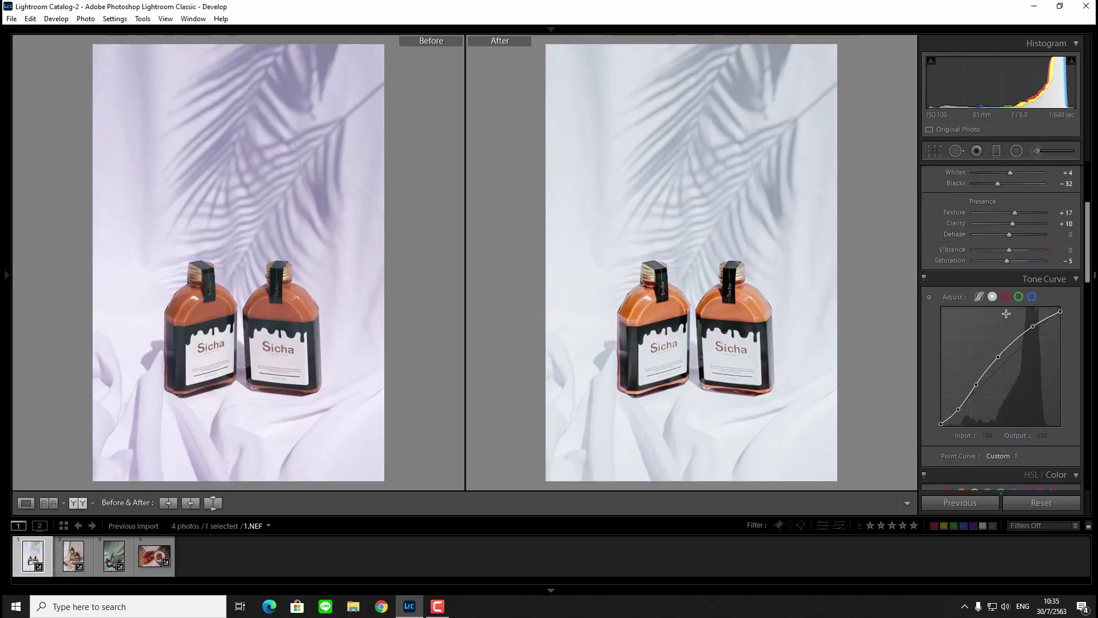
Restore 1.NEF's iso400 แสง 1 look after a Tone Curve experiment, then show it alone.
{"action": "left_click_drag", "start_coordinate": [1005, 317], "coordinate": [1006, 301]}
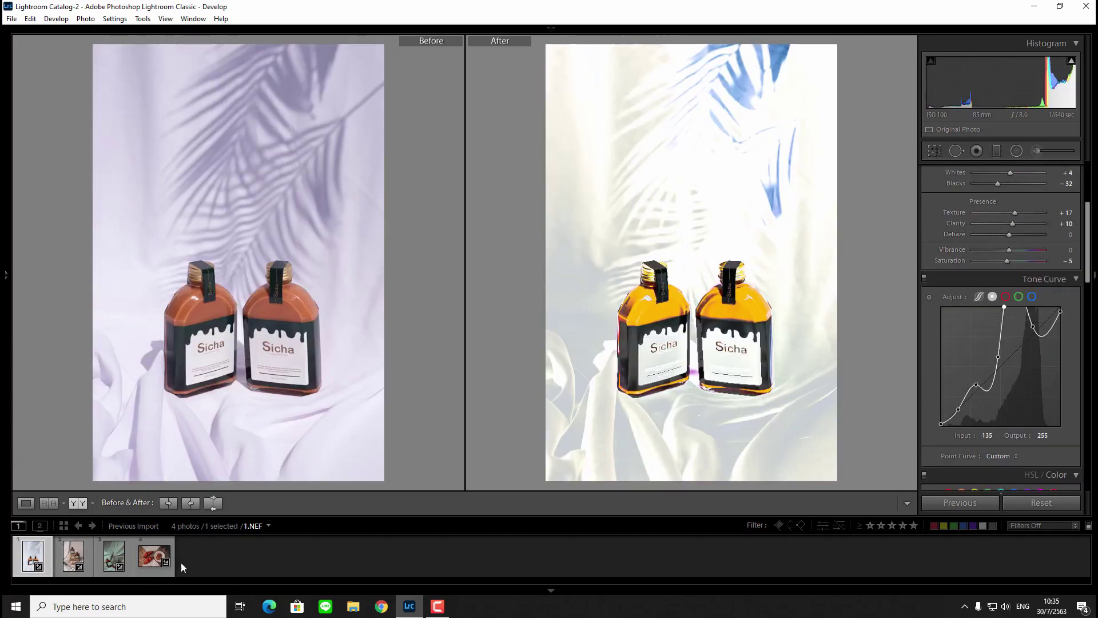
{"action": "mouse_move", "coordinate": [5, 275]}
{"action": "left_click", "coordinate": [82, 351]}
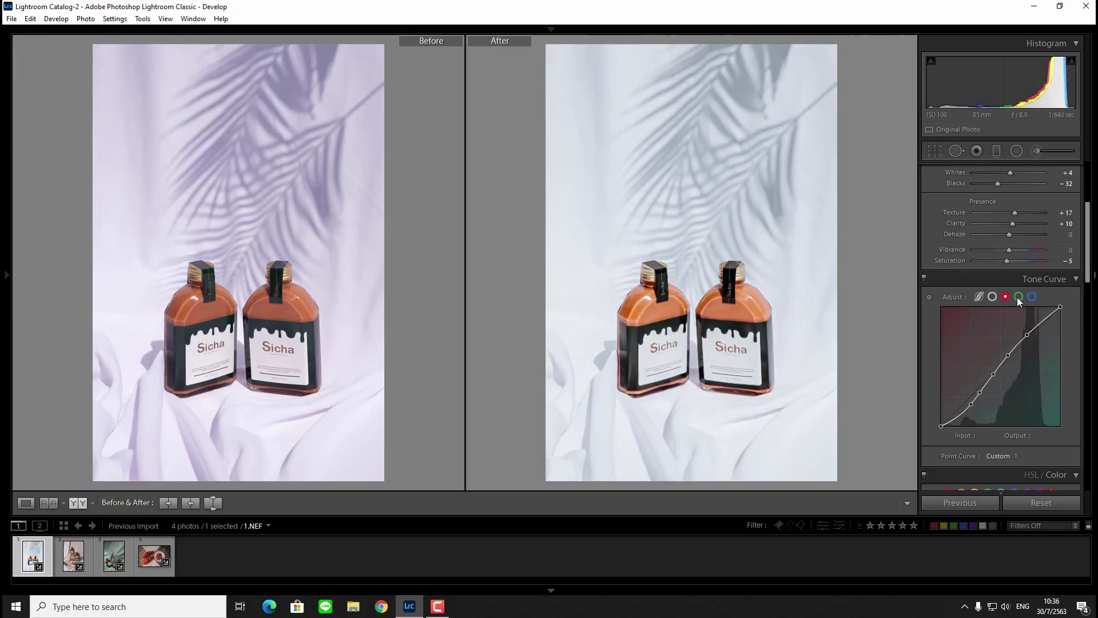
{"action": "left_click", "coordinate": [1019, 297]}
{"action": "left_click", "coordinate": [993, 297]}
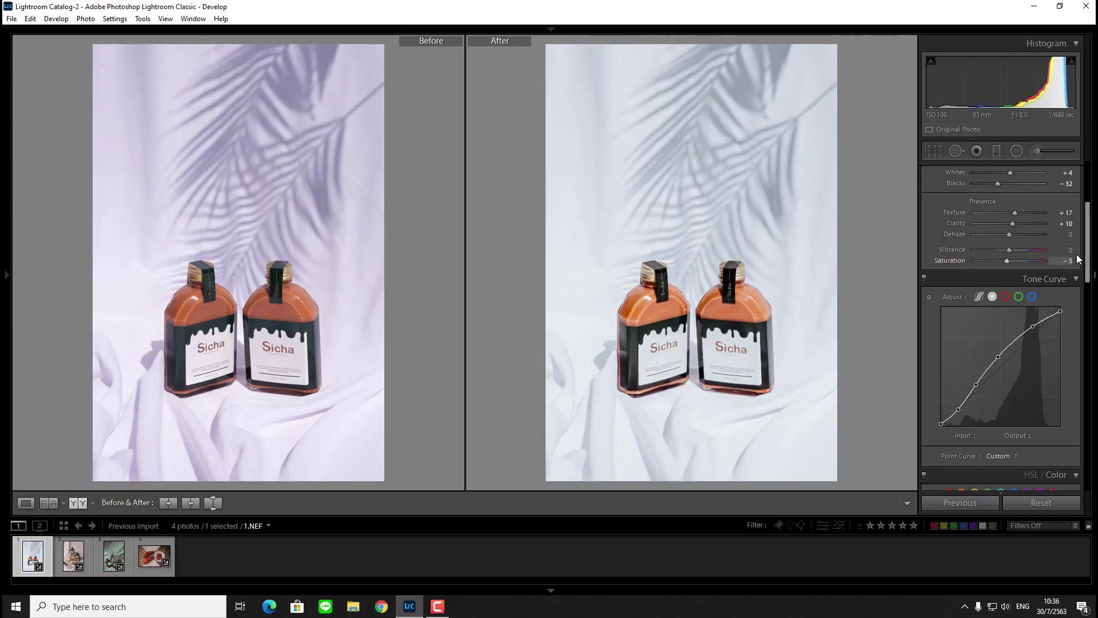
{"action": "left_click_drag", "start_coordinate": [1088, 261], "coordinate": [1089, 464]}
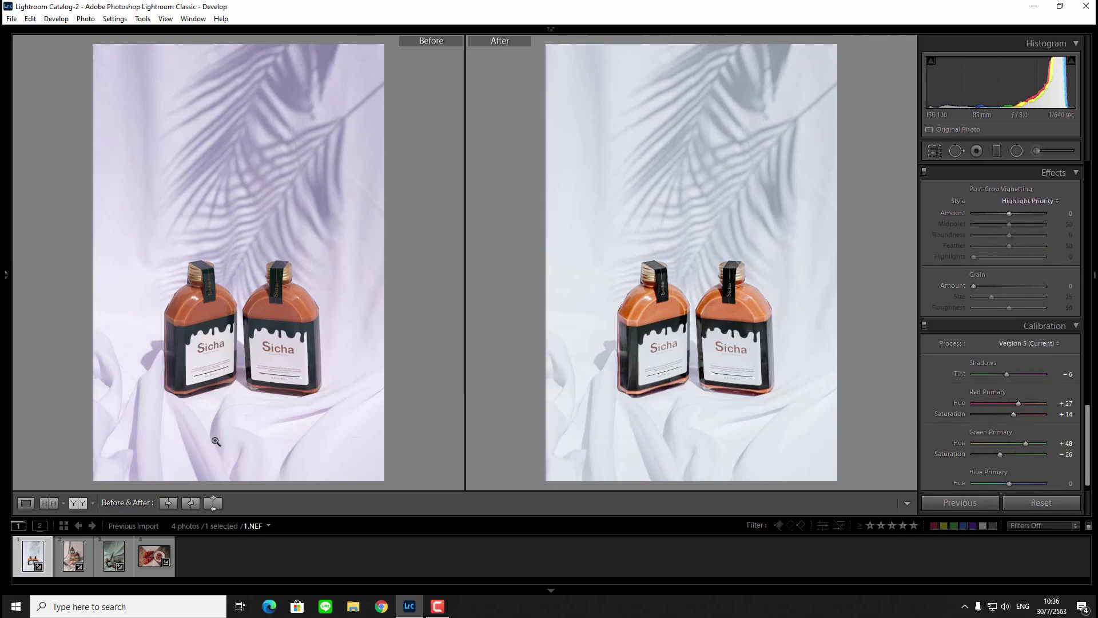
{"action": "left_click", "coordinate": [25, 503]}
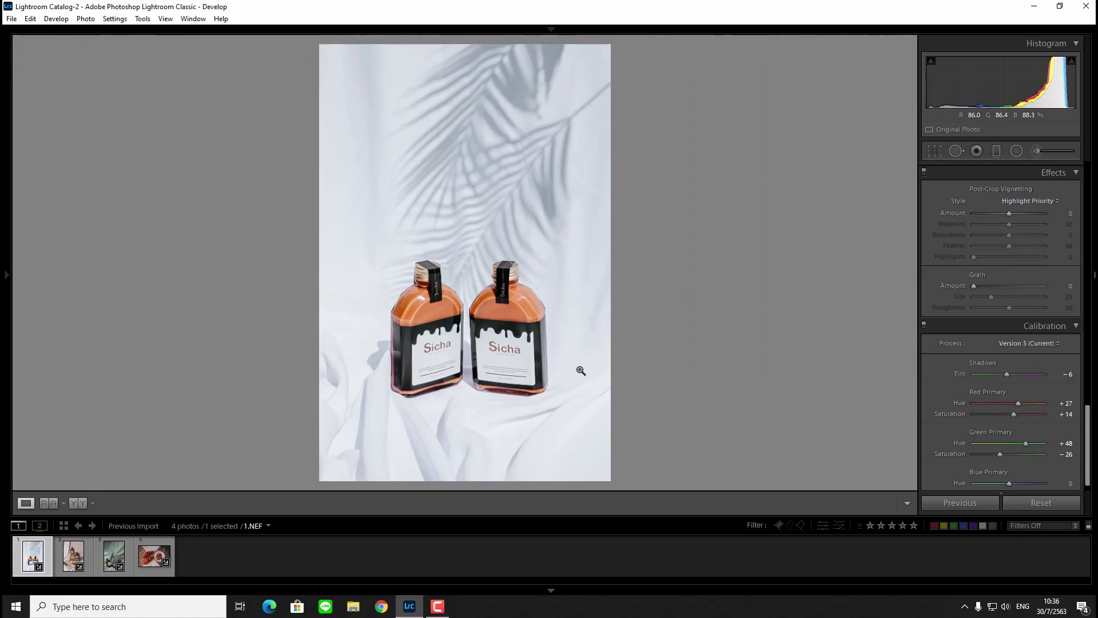
Scroll the right panel back to the top and switch 1.NEF to Before/After side-by-side view.
{"action": "scroll", "coordinate": [1025, 306], "scroll_direction": "up", "scroll_amount": 5}
{"action": "scroll", "coordinate": [999, 306], "scroll_direction": "up", "scroll_amount": 5}
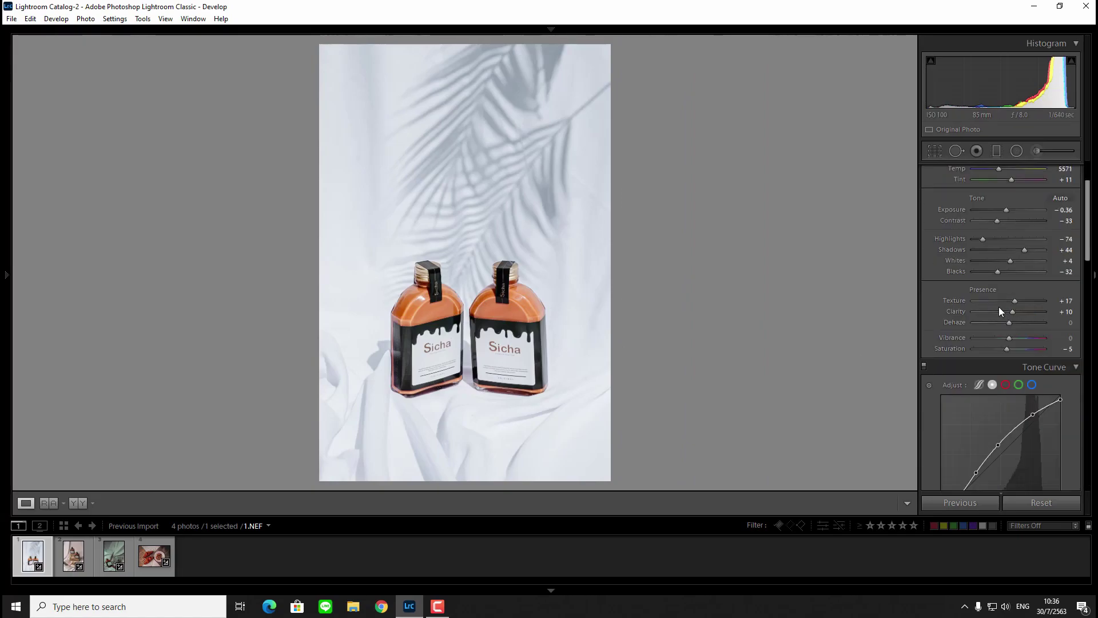
{"action": "left_click", "coordinate": [52, 503]}
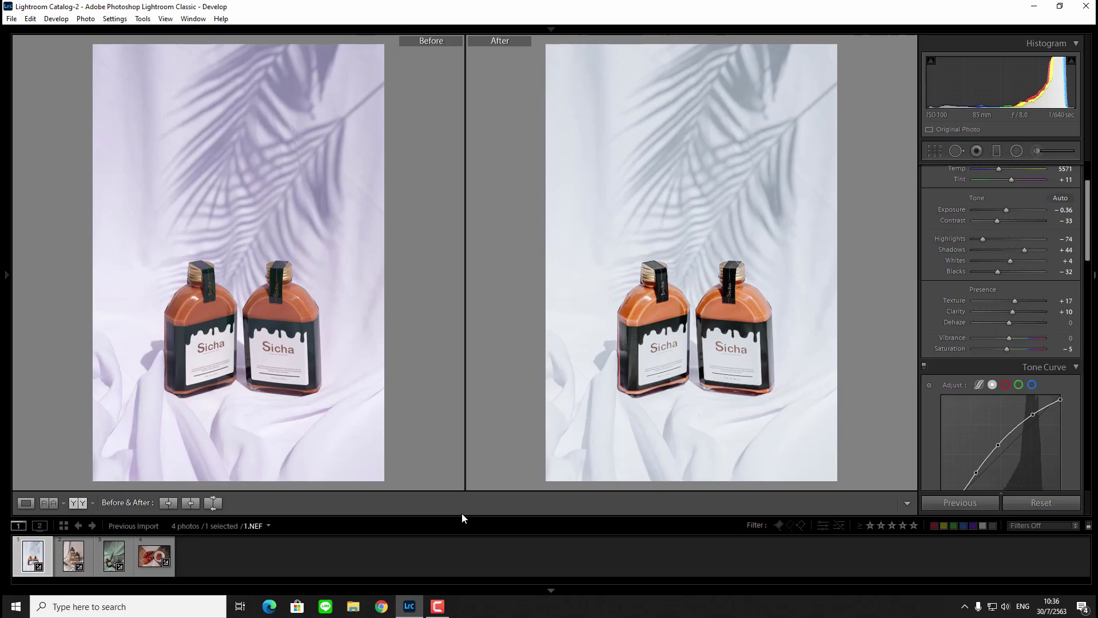
Arrow through 2.NEF and 3.NEF in Before/After view, finishing on croissant photo 4.NEF.
{"action": "key", "text": "Right"}
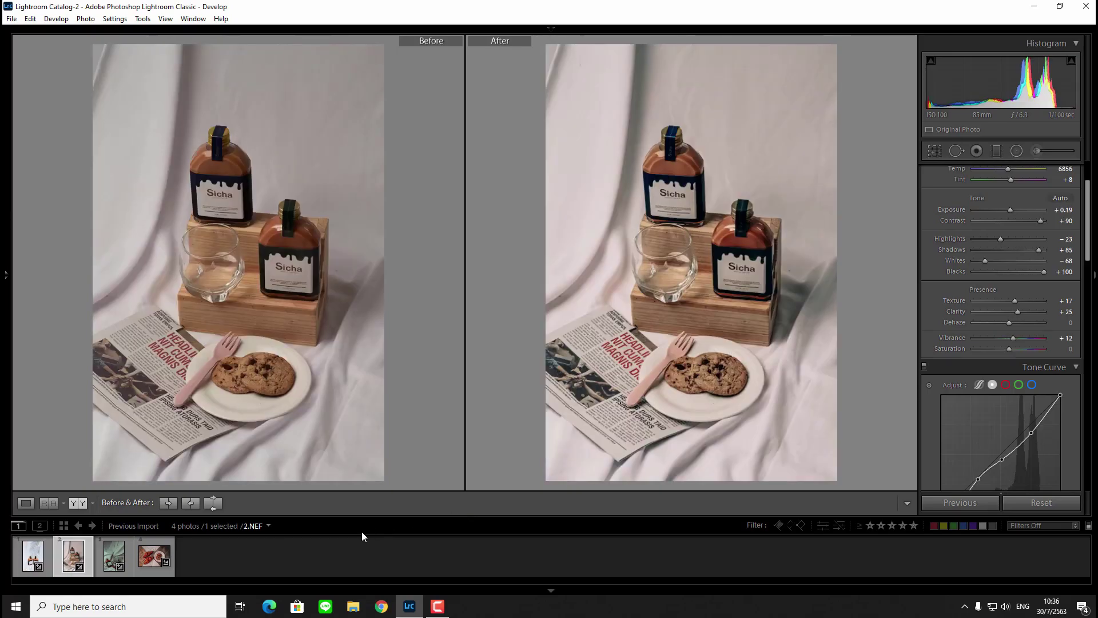
{"action": "key", "text": "Right"}
{"action": "key", "text": "Right"}
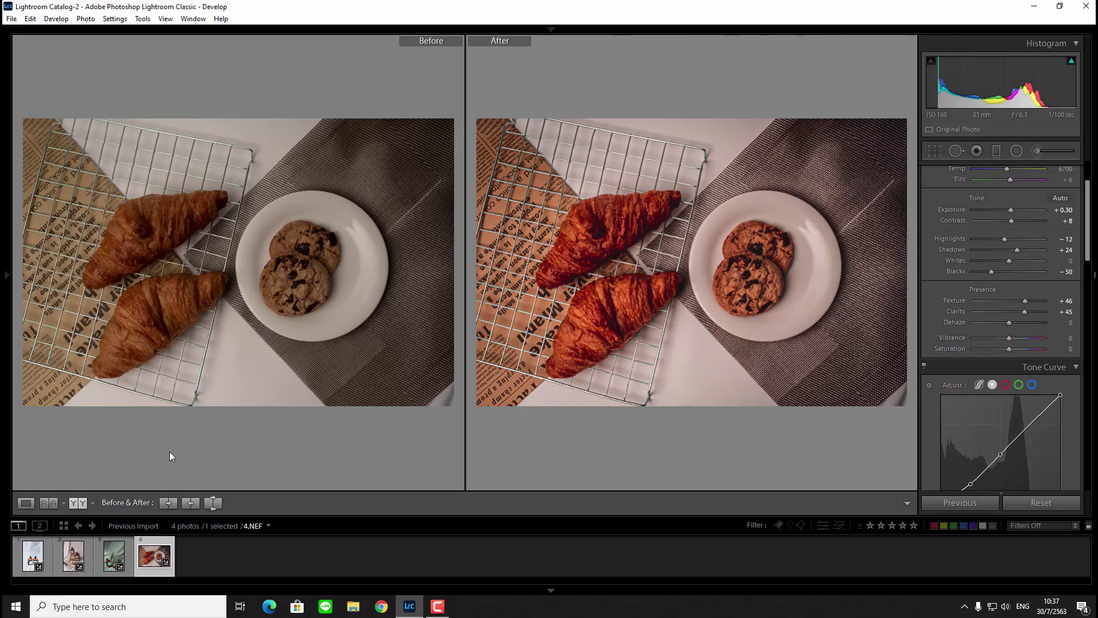
{"action": "key", "text": "Left"}
{"action": "key", "text": "Right"}
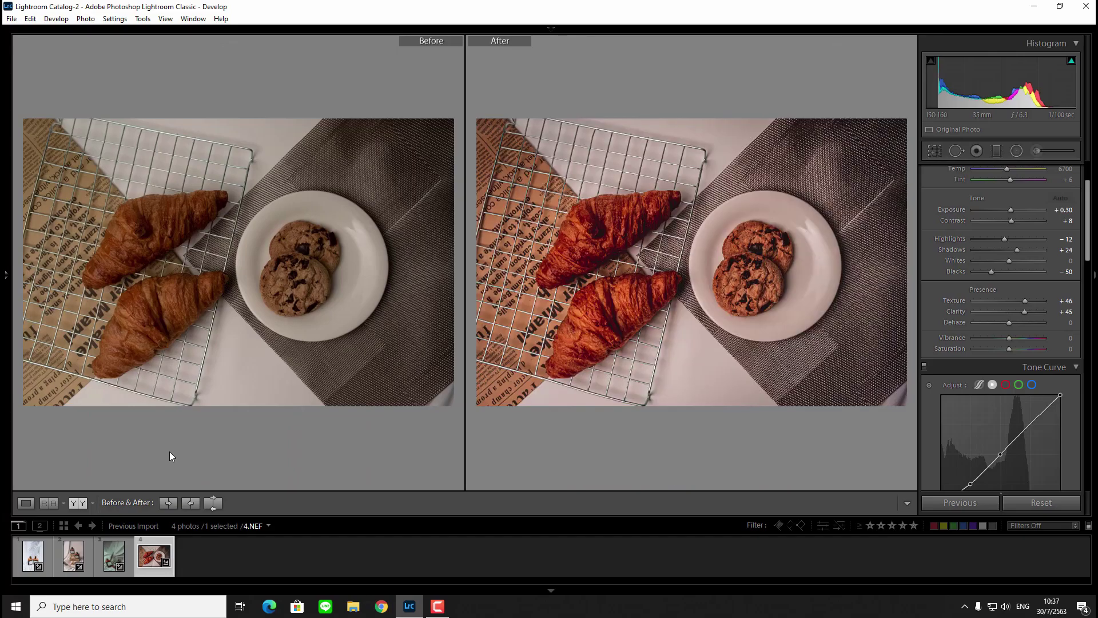